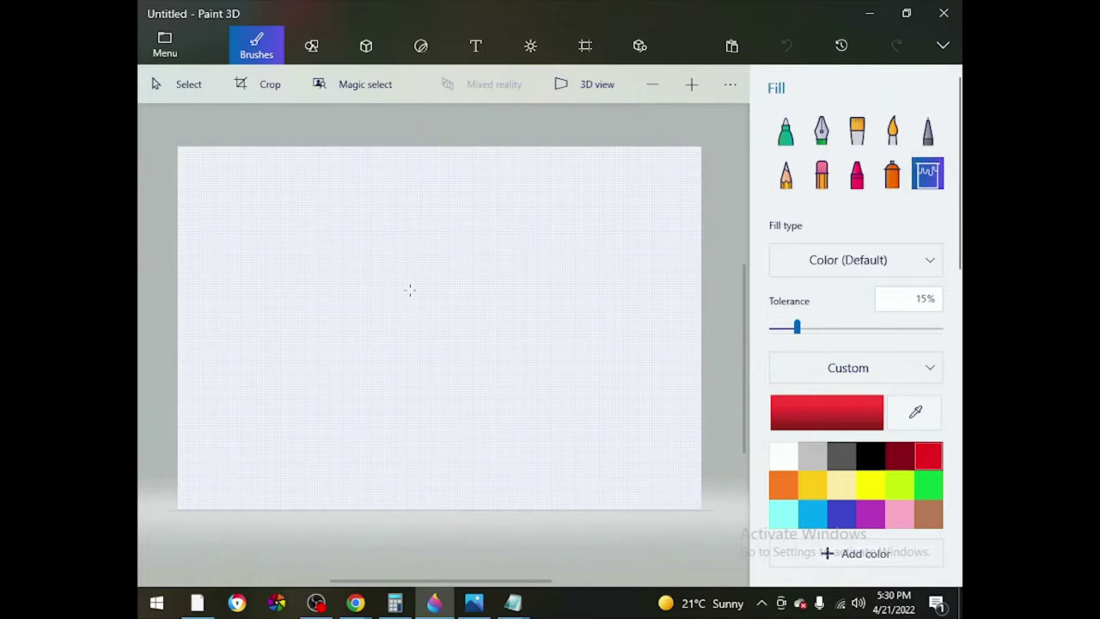
Step: Fill the entire canvas with solid black
{"action": "left_click", "coordinate": [409, 289]}
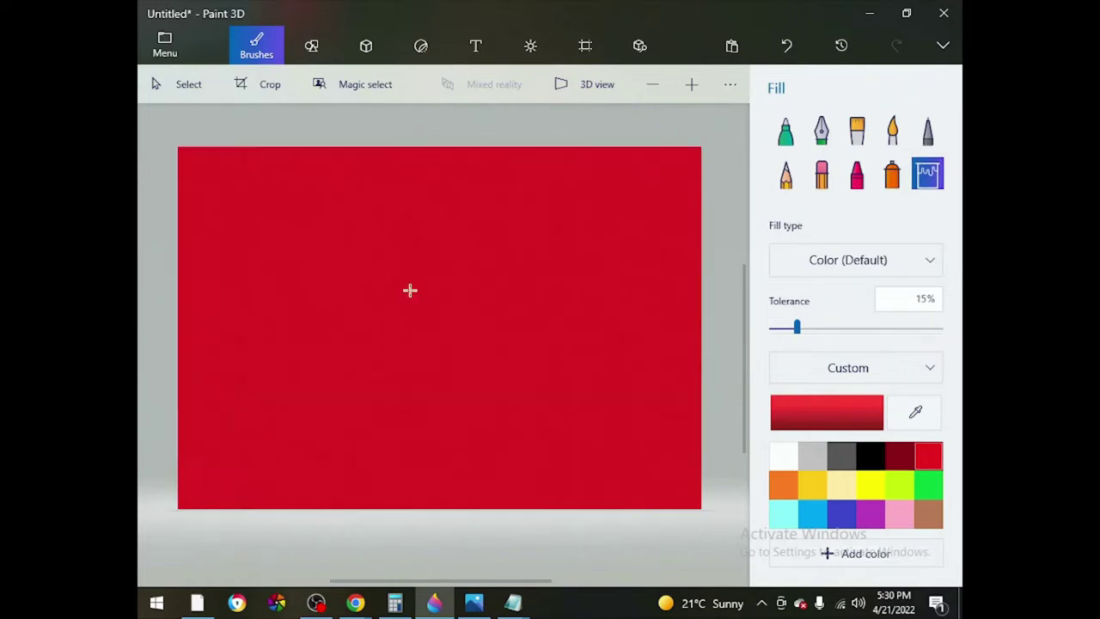
{"action": "left_click", "coordinate": [869, 457]}
{"action": "left_click", "coordinate": [484, 341]}
Step: Draw a V-shaped stripe from the canvas's upper edge and a curved stripe at the lower left with a white 15 px Calligraphy pen
{"action": "left_click", "coordinate": [821, 129]}
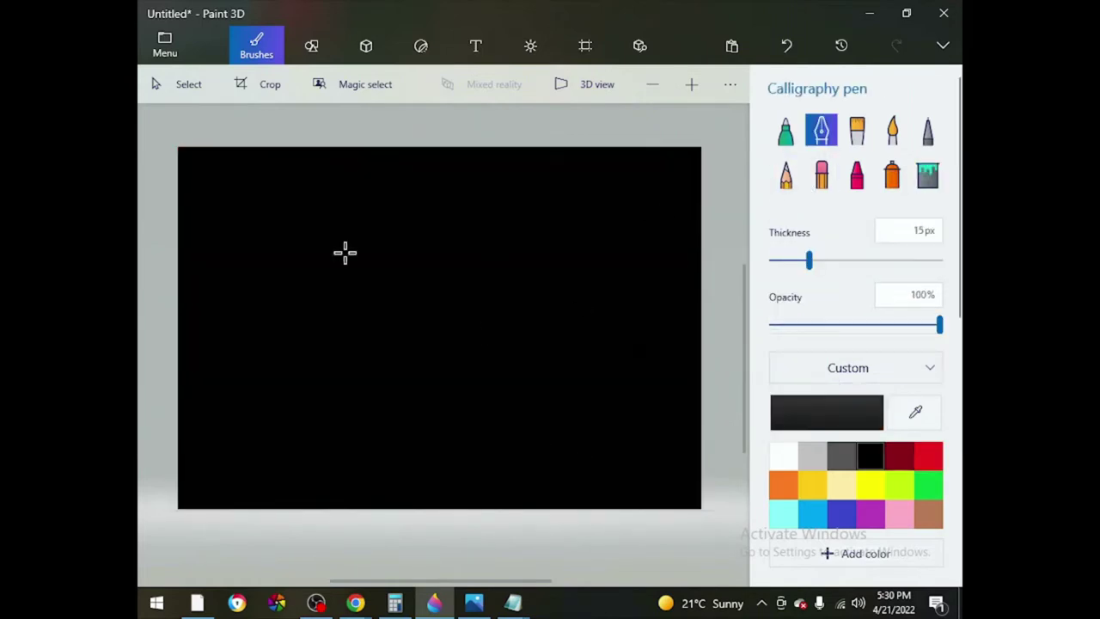
{"action": "left_click", "coordinate": [782, 456]}
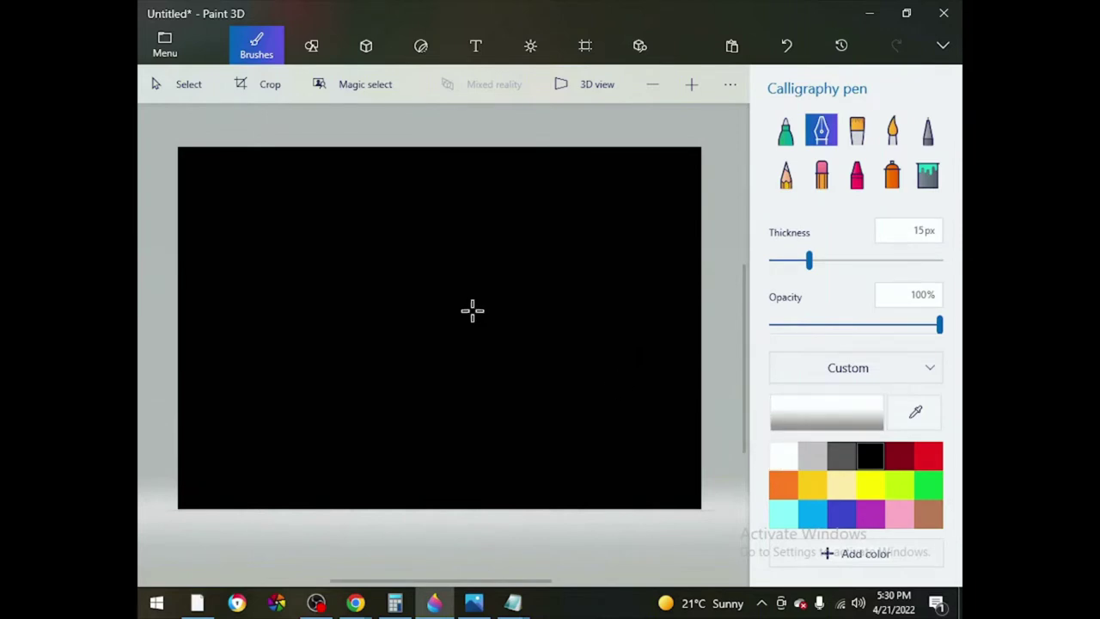
{"action": "scroll", "coordinate": [212, 228], "scroll_direction": "down", "scroll_amount": 1}
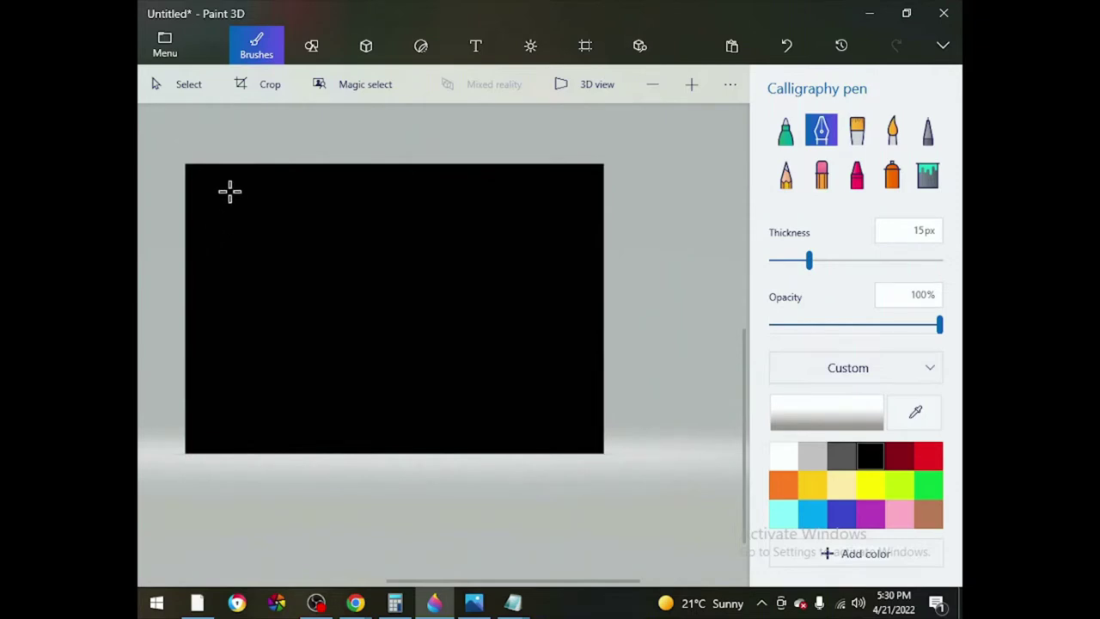
{"action": "scroll", "coordinate": [227, 184], "scroll_direction": "up", "scroll_amount": 1}
{"action": "mouse_move", "coordinate": [221, 162]}
{"action": "left_mouse_down"}
{"action": "mouse_move", "coordinate": [249, 241]}
{"action": "mouse_move", "coordinate": [261, 352]}
{"action": "mouse_move", "coordinate": [284, 261]}
{"action": "mouse_move", "coordinate": [324, 187]}
{"action": "mouse_move", "coordinate": [387, 147]}
{"action": "left_mouse_up"}
{"action": "mouse_move", "coordinate": [229, 519]}
{"action": "left_mouse_down"}
{"action": "mouse_move", "coordinate": [225, 410]}
{"action": "mouse_move", "coordinate": [159, 244]}
{"action": "left_mouse_up"}
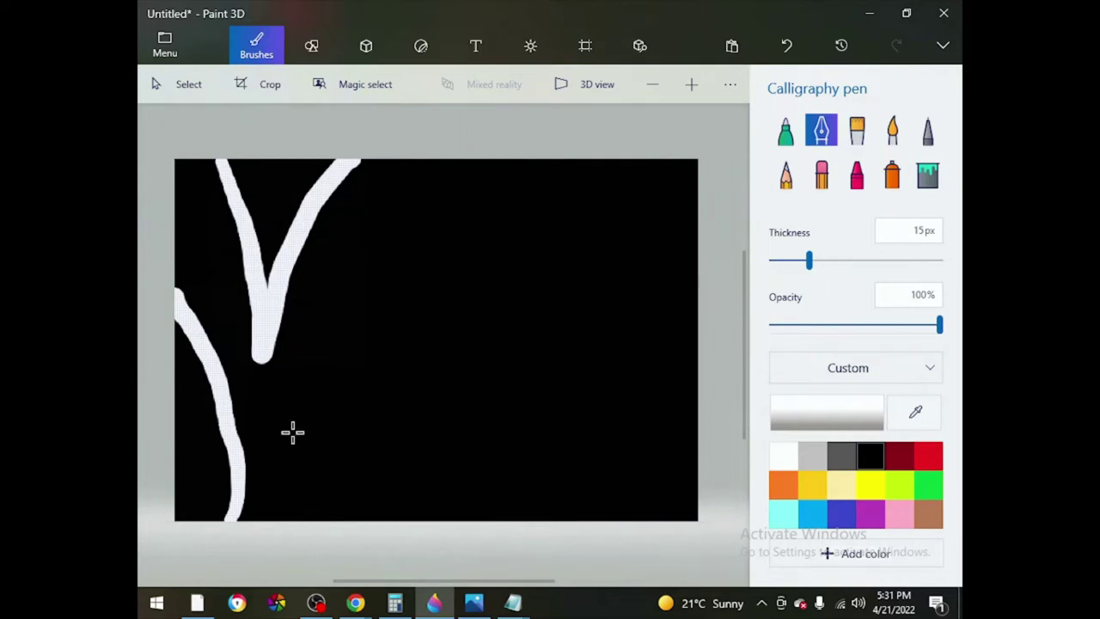
Step: Paint a solid white stripe that narrows from the canvas's lower edge to its upper edge, beside the V shape
{"action": "mouse_move", "coordinate": [303, 520]}
{"action": "left_mouse_down"}
{"action": "mouse_move", "coordinate": [314, 342]}
{"action": "mouse_move", "coordinate": [347, 268]}
{"action": "mouse_move", "coordinate": [434, 154]}
{"action": "mouse_move", "coordinate": [478, 152]}
{"action": "left_mouse_up"}
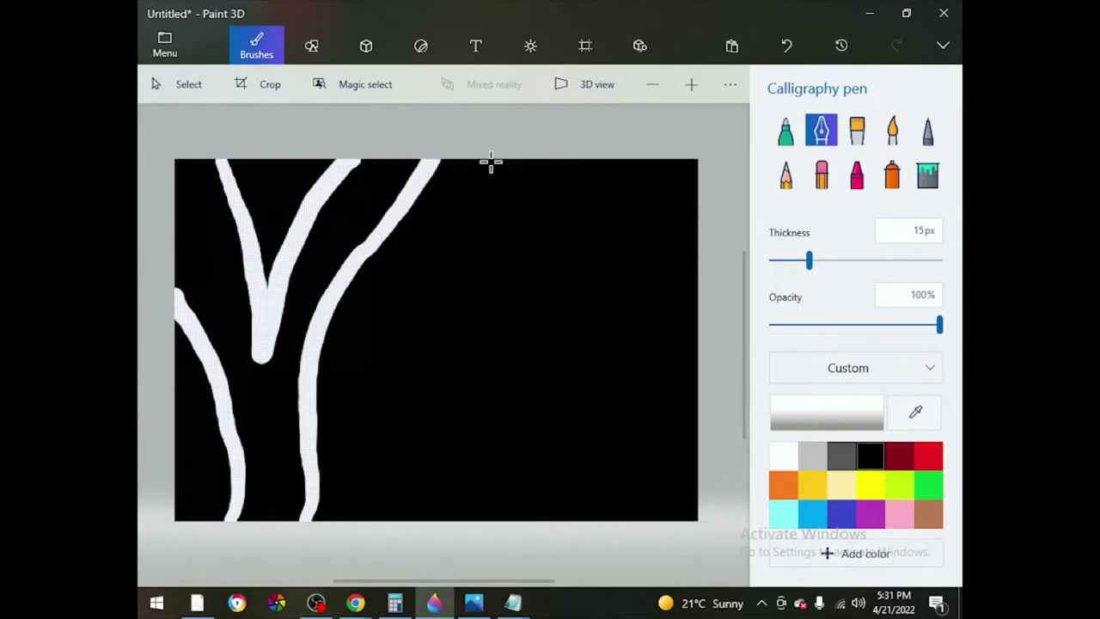
{"action": "mouse_move", "coordinate": [421, 177]}
{"action": "left_mouse_down"}
{"action": "mouse_move", "coordinate": [363, 296]}
{"action": "mouse_move", "coordinate": [359, 328]}
{"action": "mouse_move", "coordinate": [358, 395]}
{"action": "mouse_move", "coordinate": [387, 519]}
{"action": "left_mouse_up"}
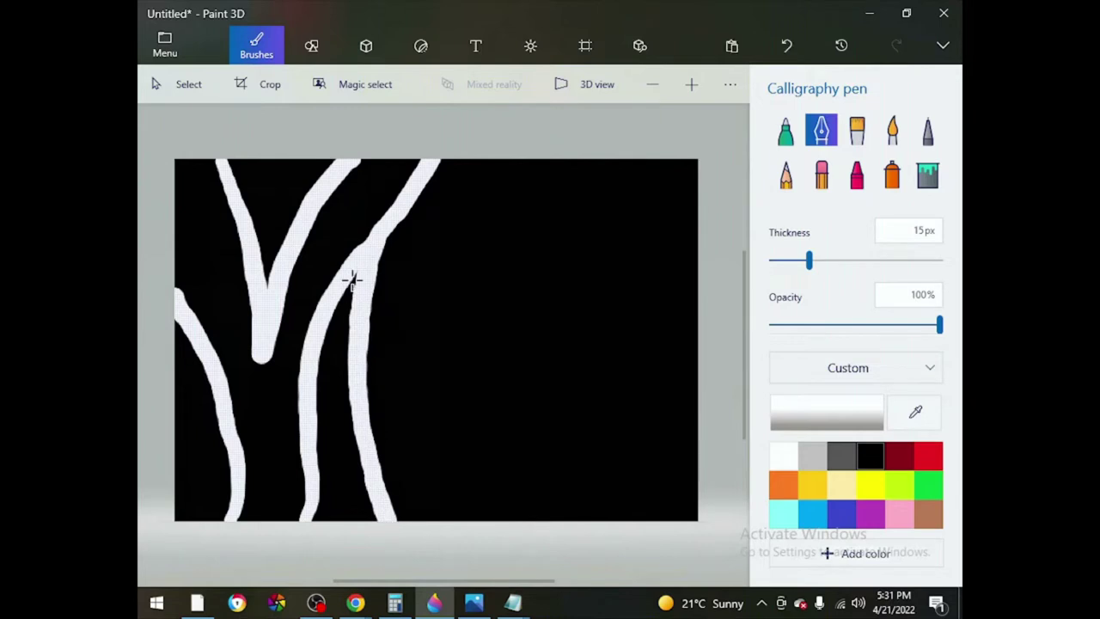
{"action": "mouse_move", "coordinate": [359, 263]}
{"action": "left_mouse_down"}
{"action": "mouse_move", "coordinate": [448, 159]}
{"action": "mouse_move", "coordinate": [391, 227]}
{"action": "mouse_move", "coordinate": [364, 303]}
{"action": "mouse_move", "coordinate": [366, 275]}
{"action": "mouse_move", "coordinate": [351, 299]}
{"action": "mouse_move", "coordinate": [296, 524]}
{"action": "left_mouse_up"}
{"action": "mouse_move", "coordinate": [318, 400]}
{"action": "left_mouse_down"}
{"action": "mouse_move", "coordinate": [325, 346]}
{"action": "mouse_move", "coordinate": [361, 273]}
{"action": "mouse_move", "coordinate": [345, 342]}
{"action": "mouse_move", "coordinate": [368, 517]}
{"action": "mouse_move", "coordinate": [340, 391]}
{"action": "mouse_move", "coordinate": [357, 521]}
{"action": "mouse_move", "coordinate": [339, 419]}
{"action": "mouse_move", "coordinate": [343, 513]}
{"action": "mouse_move", "coordinate": [333, 459]}
{"action": "mouse_move", "coordinate": [331, 519]}
{"action": "mouse_move", "coordinate": [328, 488]}
{"action": "left_mouse_up"}
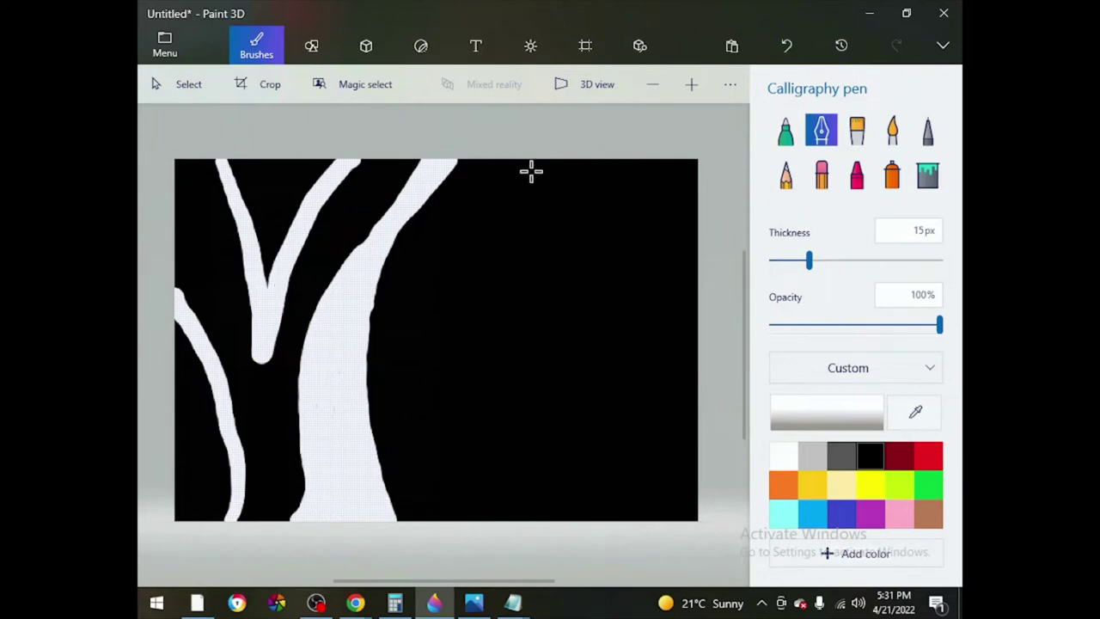
Step: Paint a solid white stripe that widens toward the canvas's upper edge, to the right of the large central stripe
{"action": "mouse_move", "coordinate": [427, 300]}
{"action": "left_mouse_down"}
{"action": "mouse_move", "coordinate": [426, 311]}
{"action": "mouse_move", "coordinate": [467, 249]}
{"action": "mouse_move", "coordinate": [589, 162]}
{"action": "left_mouse_up"}
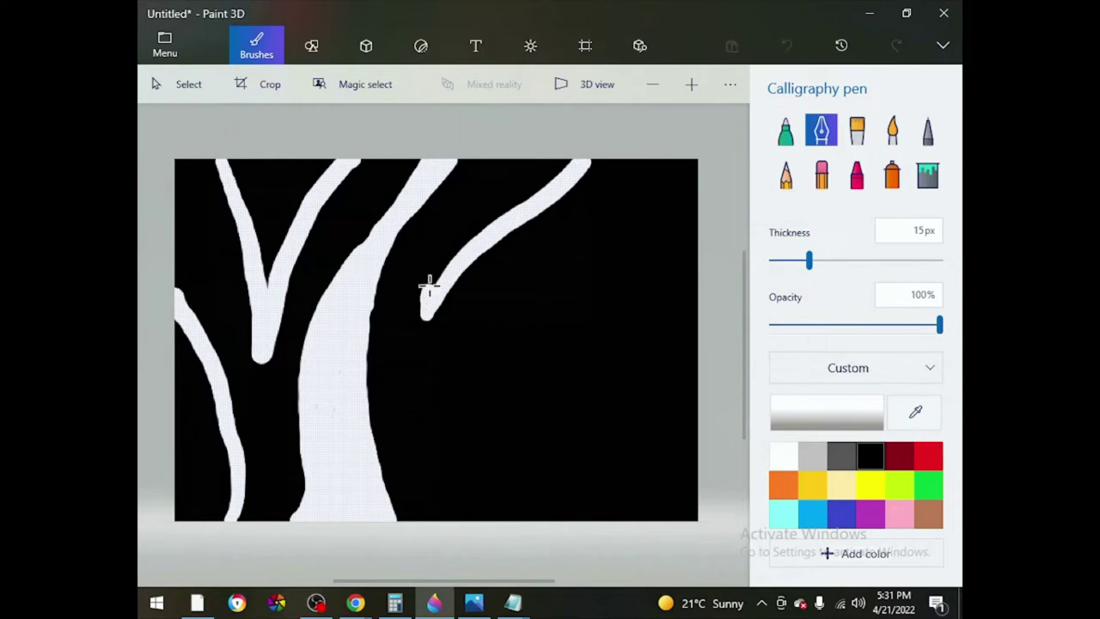
{"action": "left_click_drag", "start_coordinate": [428, 286], "coordinate": [522, 165]}
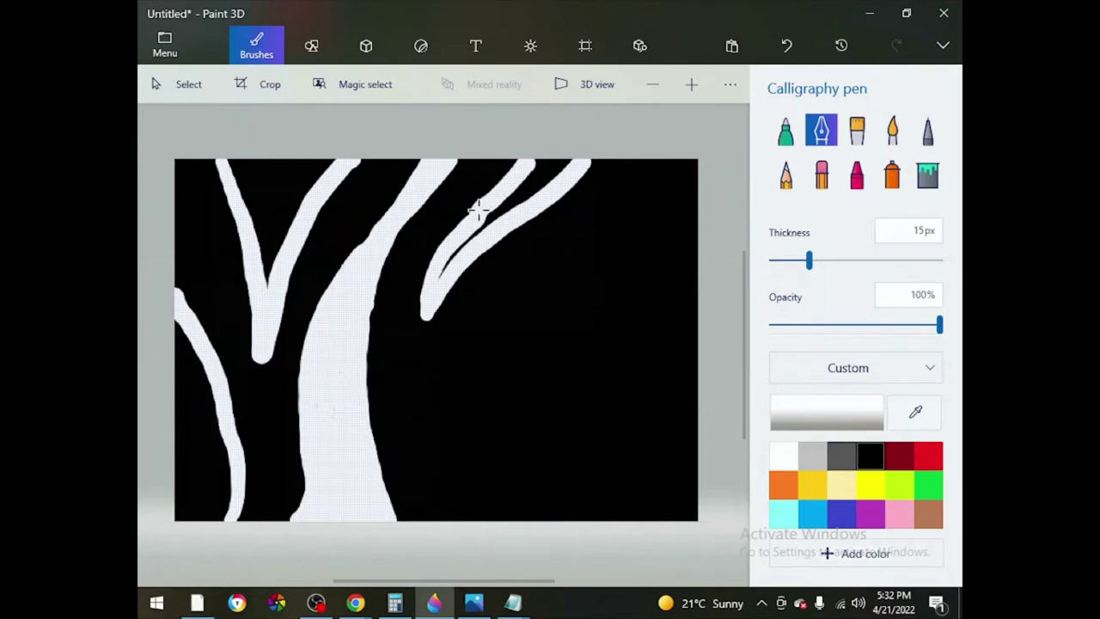
{"action": "left_click_drag", "start_coordinate": [479, 209], "coordinate": [443, 274]}
{"action": "mouse_move", "coordinate": [479, 232]}
{"action": "left_mouse_down"}
{"action": "mouse_move", "coordinate": [560, 159]}
{"action": "mouse_move", "coordinate": [515, 195]}
{"action": "left_mouse_up"}
{"action": "scroll", "coordinate": [474, 216], "scroll_direction": "up", "scroll_amount": 3}
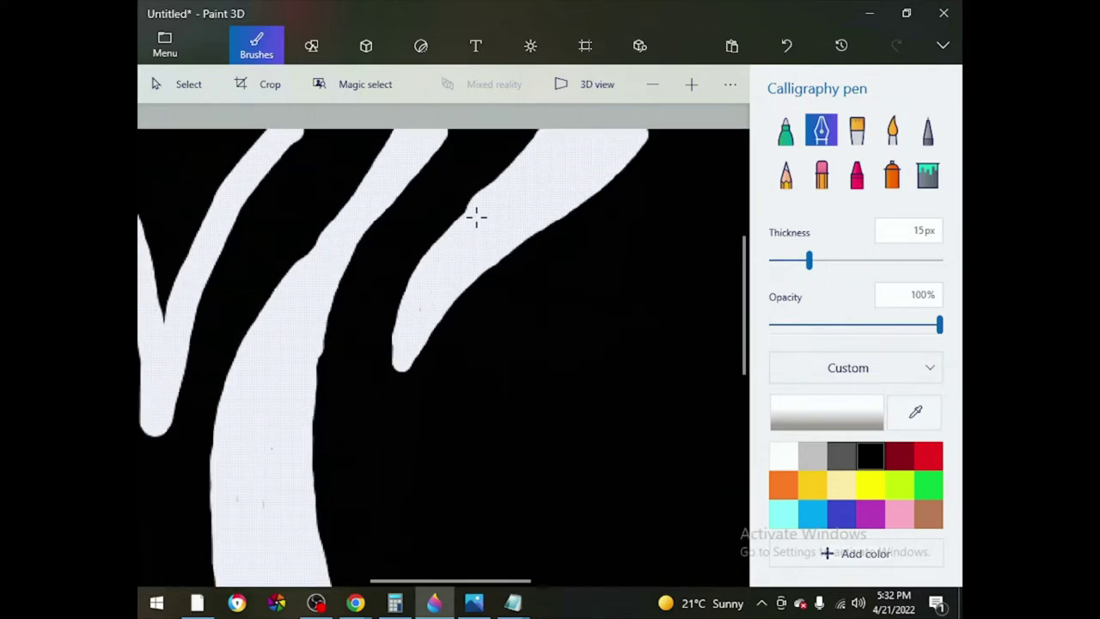
{"action": "left_click_drag", "start_coordinate": [481, 202], "coordinate": [550, 120]}
{"action": "scroll", "coordinate": [589, 154], "scroll_direction": "down", "scroll_amount": 3}
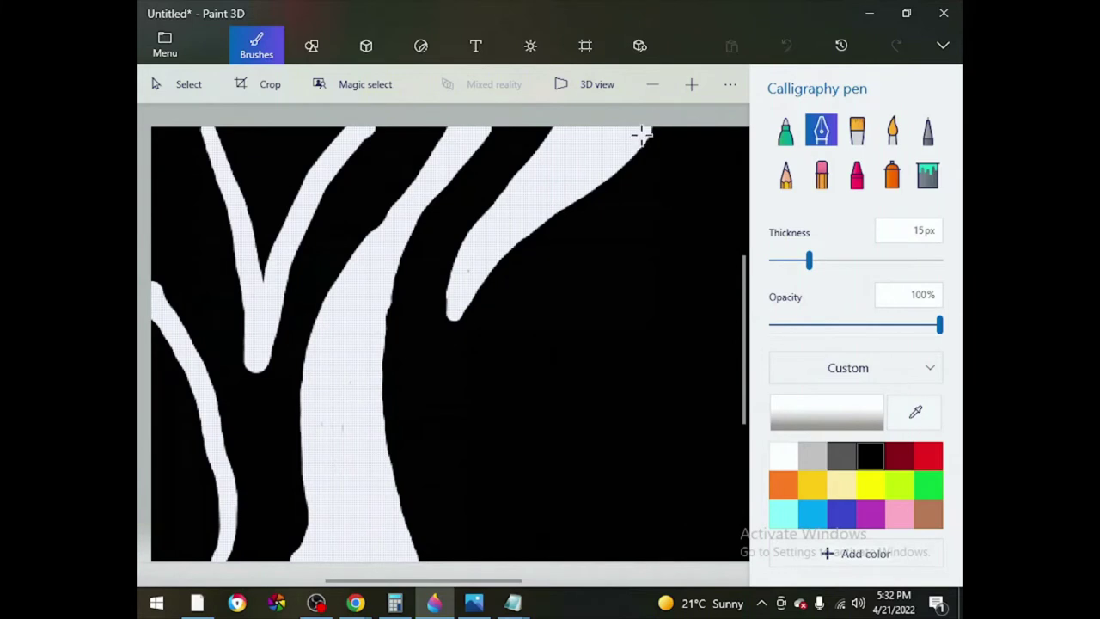
Step: Thicken the arms of the V-shaped stripe and widen the curved left-edge stripe into a solid white band
{"action": "mouse_move", "coordinate": [263, 290]}
{"action": "left_mouse_down"}
{"action": "mouse_move", "coordinate": [268, 233]}
{"action": "mouse_move", "coordinate": [233, 146]}
{"action": "mouse_move", "coordinate": [266, 276]}
{"action": "mouse_move", "coordinate": [235, 139]}
{"action": "mouse_move", "coordinate": [272, 223]}
{"action": "mouse_move", "coordinate": [290, 184]}
{"action": "mouse_move", "coordinate": [332, 149]}
{"action": "left_mouse_up"}
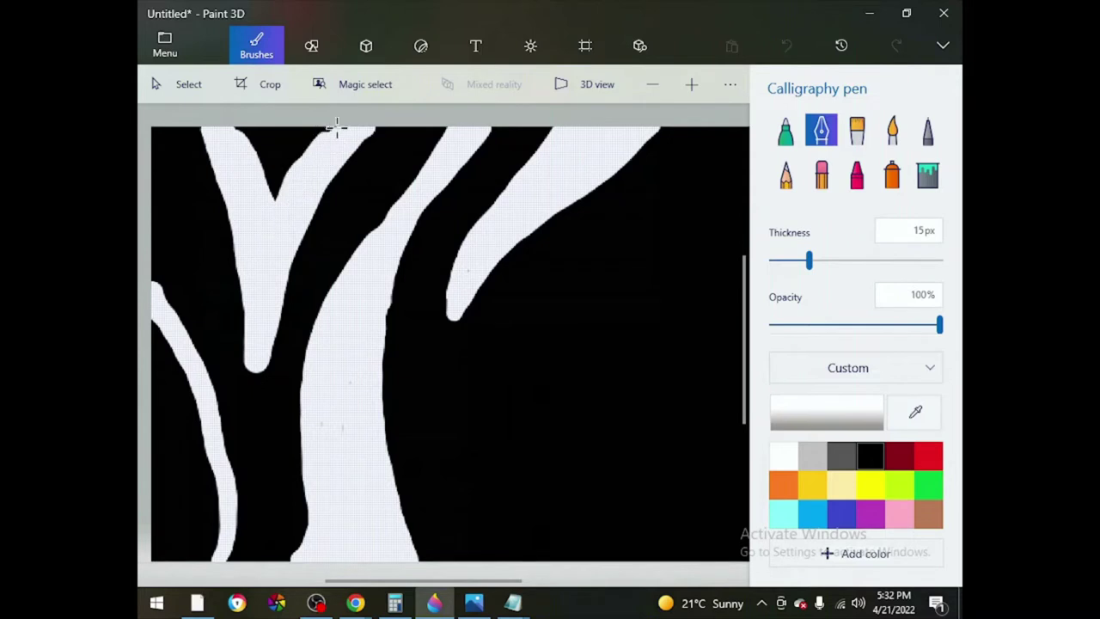
{"action": "mouse_move", "coordinate": [277, 217]}
{"action": "left_mouse_down"}
{"action": "mouse_move", "coordinate": [258, 277]}
{"action": "mouse_move", "coordinate": [252, 183]}
{"action": "left_mouse_up"}
{"action": "mouse_move", "coordinate": [154, 322]}
{"action": "left_mouse_down"}
{"action": "mouse_move", "coordinate": [205, 554]}
{"action": "mouse_move", "coordinate": [229, 548]}
{"action": "mouse_move", "coordinate": [232, 509]}
{"action": "mouse_move", "coordinate": [233, 565]}
{"action": "left_mouse_up"}
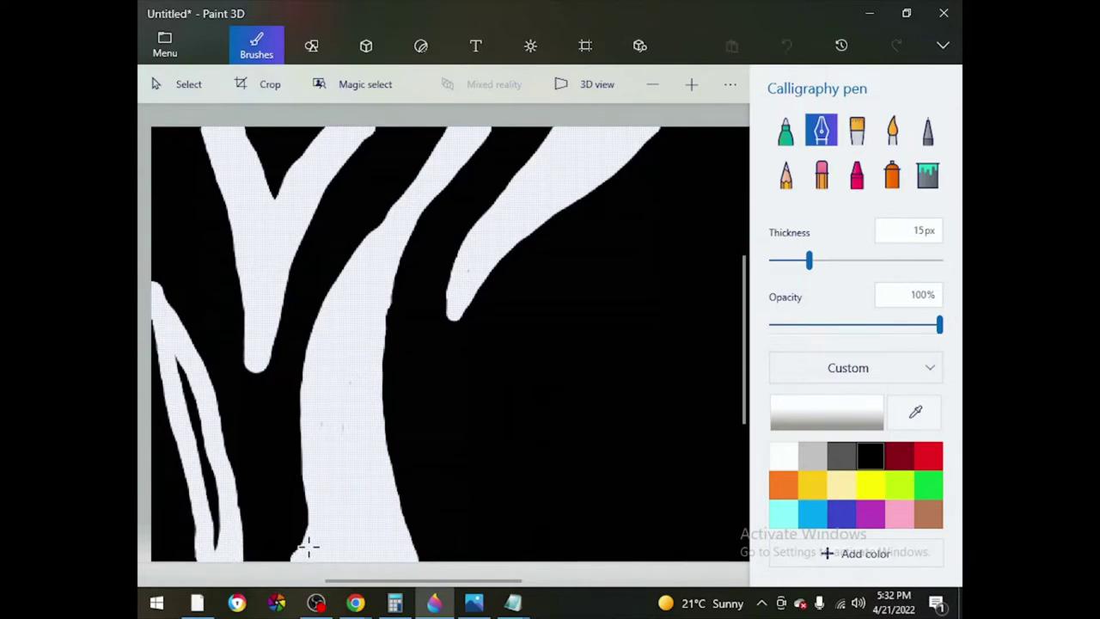
{"action": "left_click_drag", "start_coordinate": [313, 514], "coordinate": [292, 443]}
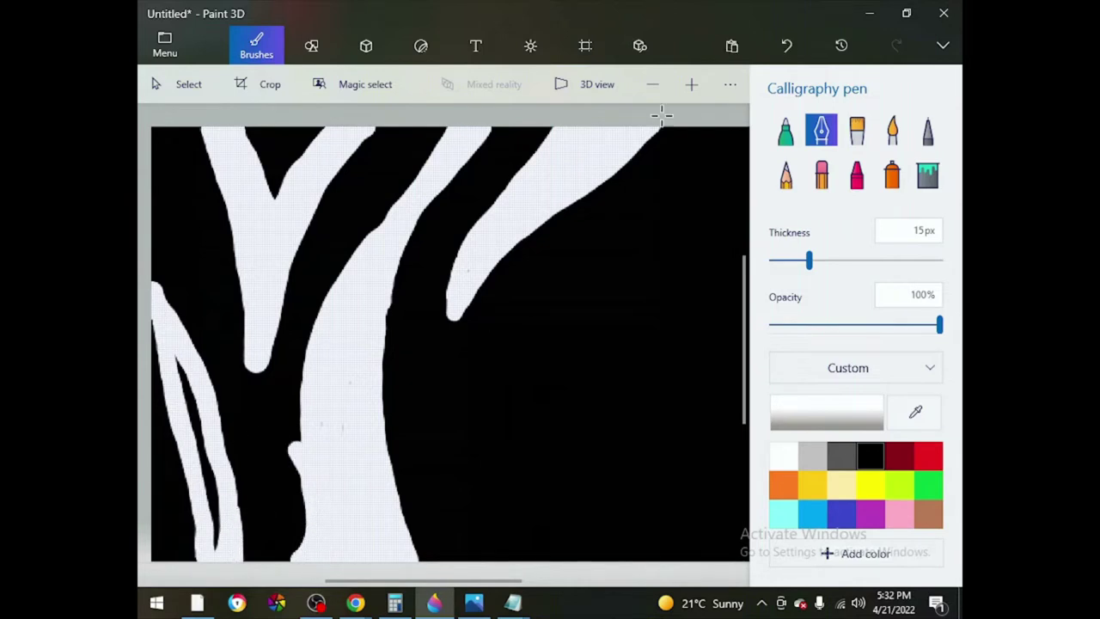
{"action": "left_click", "coordinate": [786, 45]}
{"action": "mouse_move", "coordinate": [191, 541]}
{"action": "left_mouse_down"}
{"action": "mouse_move", "coordinate": [184, 552]}
{"action": "mouse_move", "coordinate": [189, 497]}
{"action": "mouse_move", "coordinate": [154, 352]}
{"action": "mouse_move", "coordinate": [152, 275]}
{"action": "left_mouse_up"}
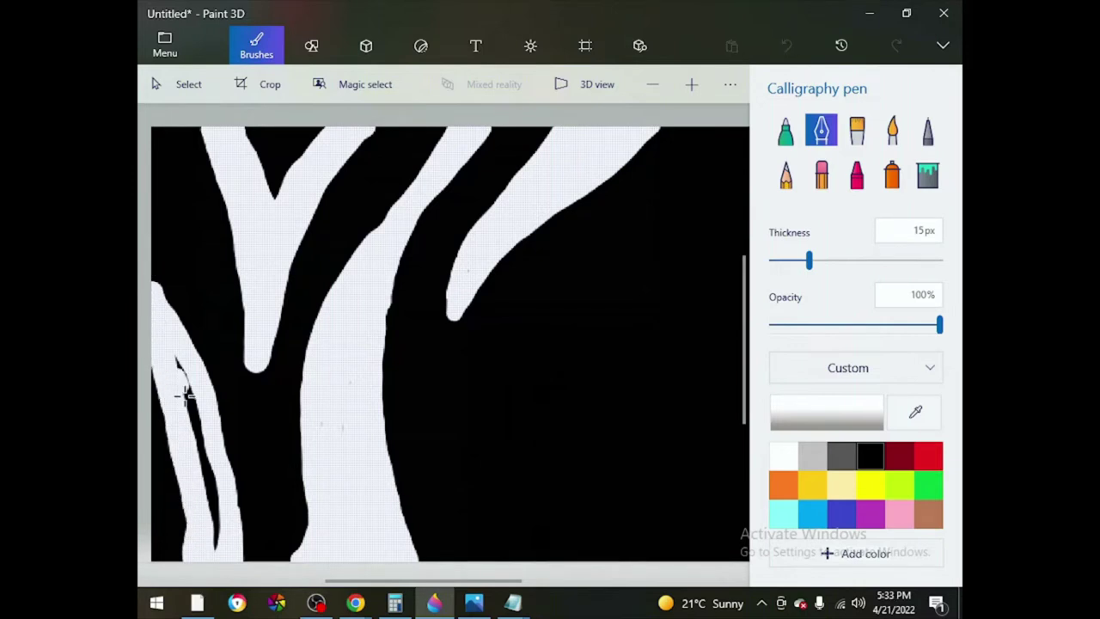
{"action": "mouse_move", "coordinate": [186, 394]}
{"action": "left_mouse_down"}
{"action": "mouse_move", "coordinate": [208, 558]}
{"action": "mouse_move", "coordinate": [177, 363]}
{"action": "mouse_move", "coordinate": [221, 541]}
{"action": "mouse_move", "coordinate": [195, 470]}
{"action": "mouse_move", "coordinate": [180, 564]}
{"action": "mouse_move", "coordinate": [183, 467]}
{"action": "mouse_move", "coordinate": [183, 503]}
{"action": "mouse_move", "coordinate": [151, 371]}
{"action": "left_mouse_up"}
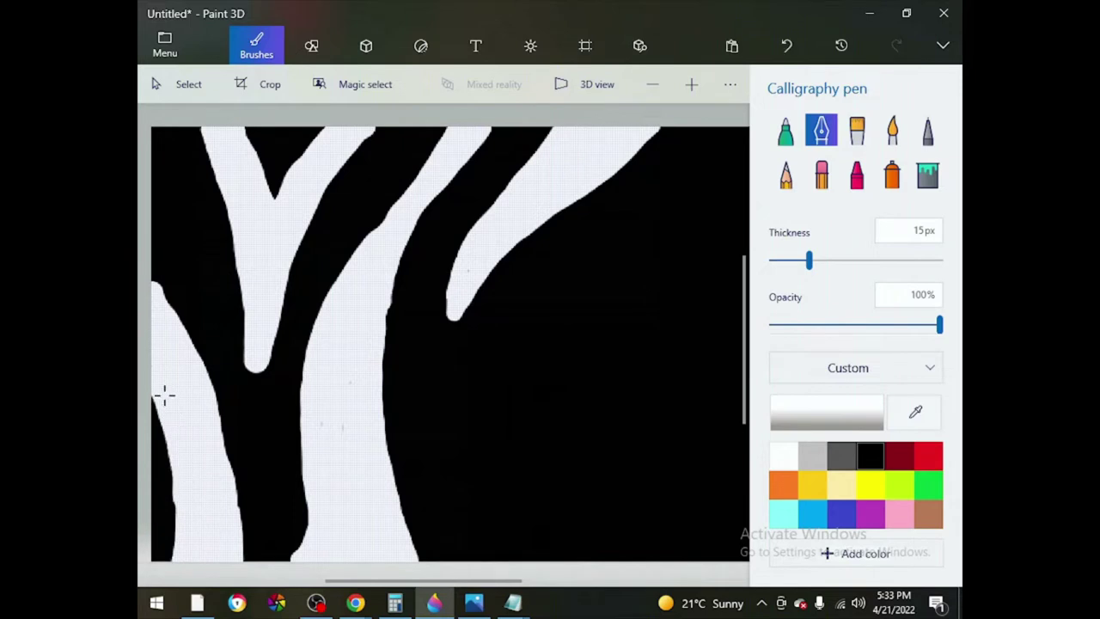
{"action": "left_click", "coordinate": [150, 371]}
Step: Paint a tapered white stripe rising from the lower edge right of the central one, plus a forked white stripe along the right edge
{"action": "mouse_move", "coordinate": [478, 561]}
{"action": "left_mouse_down"}
{"action": "mouse_move", "coordinate": [466, 441]}
{"action": "mouse_move", "coordinate": [508, 357]}
{"action": "mouse_move", "coordinate": [609, 271]}
{"action": "mouse_move", "coordinate": [570, 350]}
{"action": "mouse_move", "coordinate": [548, 436]}
{"action": "mouse_move", "coordinate": [548, 572]}
{"action": "mouse_move", "coordinate": [540, 556]}
{"action": "mouse_move", "coordinate": [481, 561]}
{"action": "mouse_move", "coordinate": [534, 547]}
{"action": "mouse_move", "coordinate": [538, 432]}
{"action": "mouse_move", "coordinate": [566, 329]}
{"action": "mouse_move", "coordinate": [533, 392]}
{"action": "mouse_move", "coordinate": [505, 501]}
{"action": "mouse_move", "coordinate": [508, 545]}
{"action": "mouse_move", "coordinate": [549, 354]}
{"action": "mouse_move", "coordinate": [498, 414]}
{"action": "mouse_move", "coordinate": [481, 495]}
{"action": "mouse_move", "coordinate": [488, 551]}
{"action": "mouse_move", "coordinate": [525, 380]}
{"action": "mouse_move", "coordinate": [483, 433]}
{"action": "left_mouse_up"}
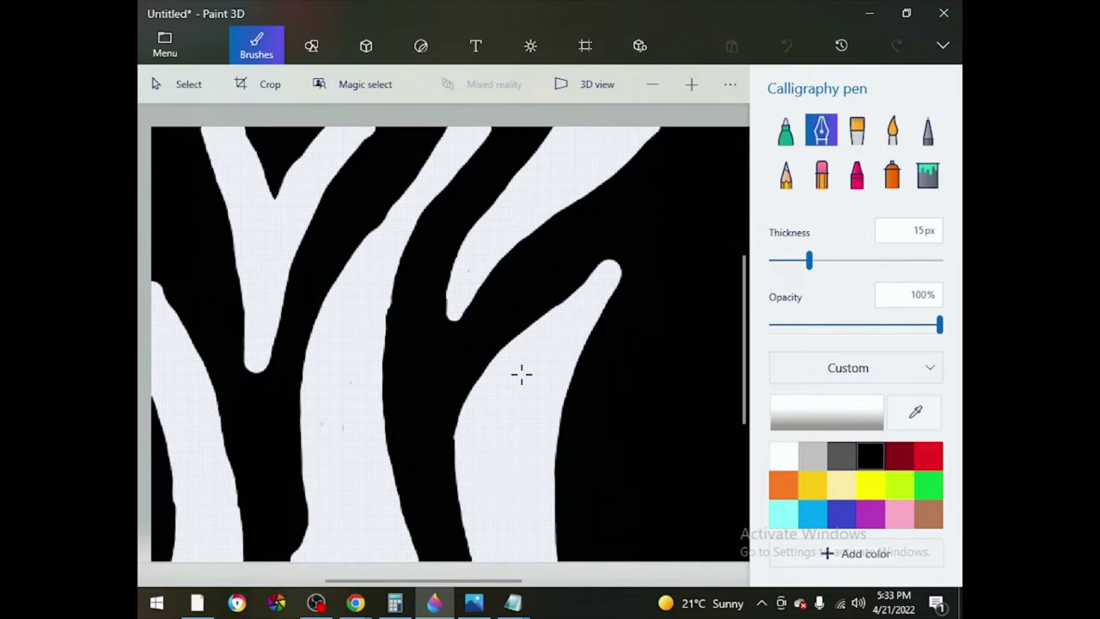
{"action": "scroll", "coordinate": [521, 374], "scroll_direction": "down", "scroll_amount": 2}
{"action": "mouse_move", "coordinate": [629, 266]}
{"action": "left_mouse_down"}
{"action": "mouse_move", "coordinate": [579, 333]}
{"action": "mouse_move", "coordinate": [547, 404]}
{"action": "mouse_move", "coordinate": [518, 559]}
{"action": "left_mouse_up"}
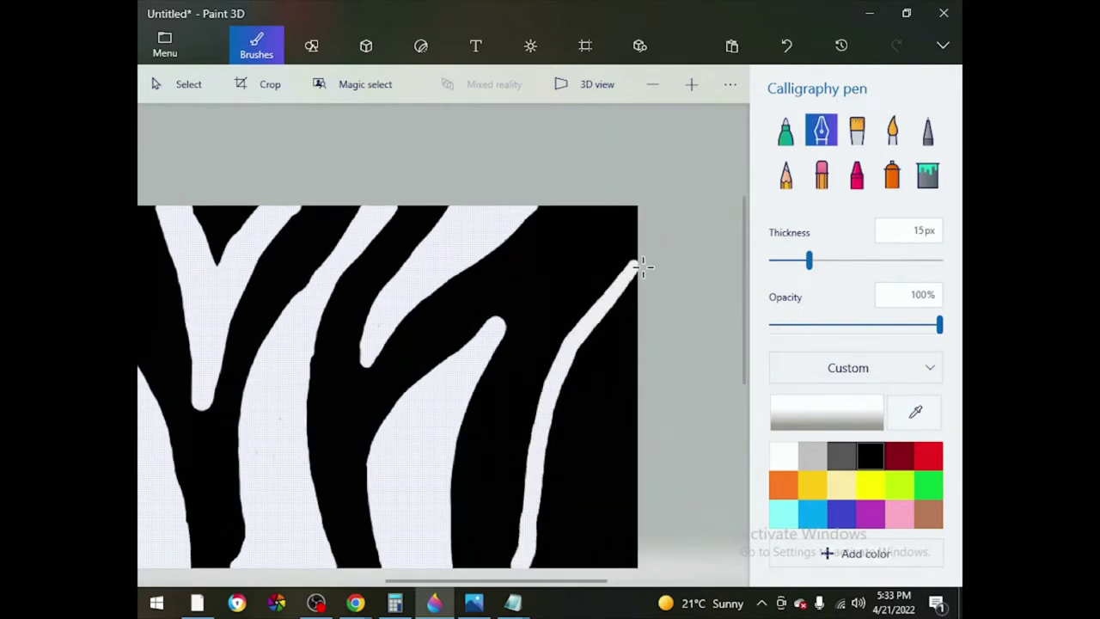
{"action": "mouse_move", "coordinate": [607, 562]}
{"action": "left_mouse_down"}
{"action": "mouse_move", "coordinate": [597, 403]}
{"action": "mouse_move", "coordinate": [642, 327]}
{"action": "mouse_move", "coordinate": [623, 348]}
{"action": "mouse_move", "coordinate": [638, 276]}
{"action": "mouse_move", "coordinate": [577, 431]}
{"action": "mouse_move", "coordinate": [588, 572]}
{"action": "mouse_move", "coordinate": [599, 534]}
{"action": "left_mouse_up"}
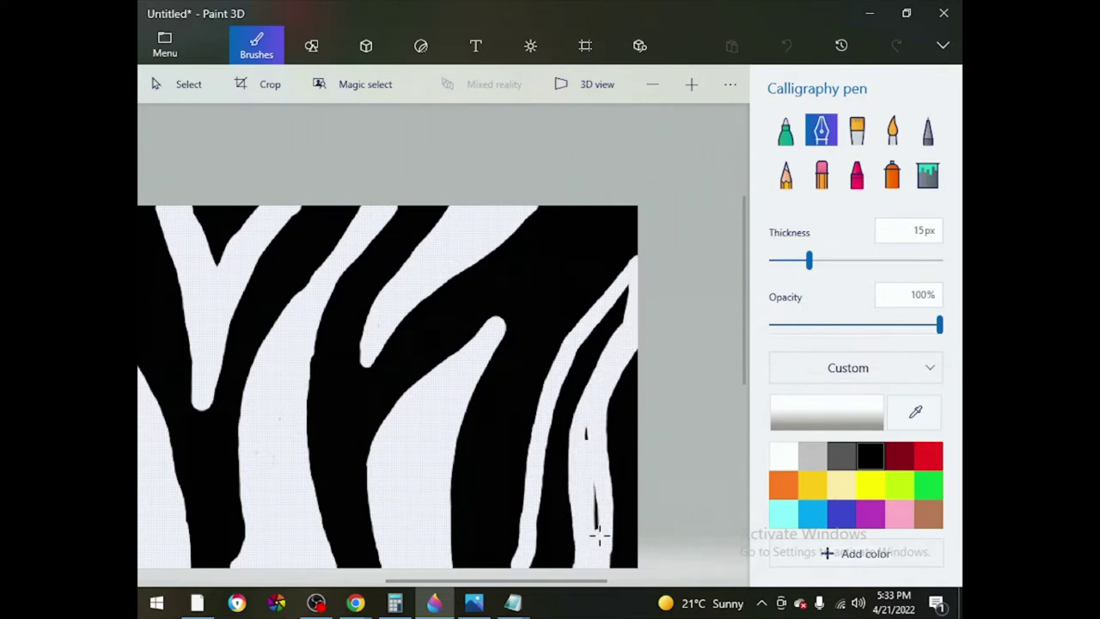
{"action": "mouse_move", "coordinate": [583, 411]}
{"action": "left_mouse_down"}
{"action": "mouse_move", "coordinate": [629, 301]}
{"action": "mouse_move", "coordinate": [558, 373]}
{"action": "mouse_move", "coordinate": [527, 450]}
{"action": "mouse_move", "coordinate": [508, 540]}
{"action": "mouse_move", "coordinate": [515, 560]}
{"action": "left_mouse_up"}
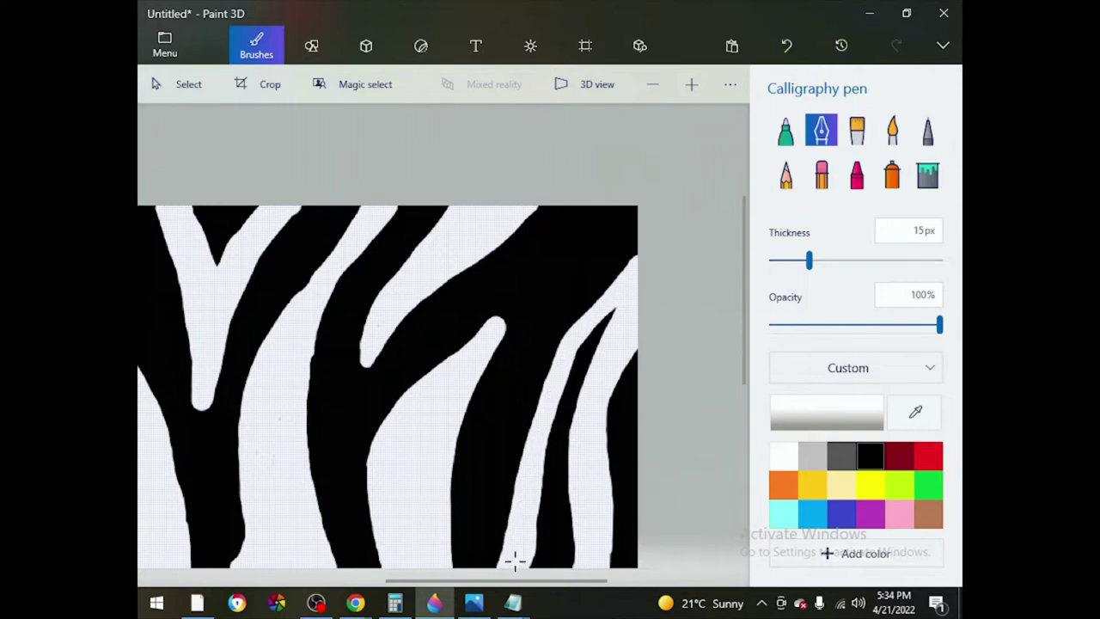
{"action": "mouse_move", "coordinate": [543, 409]}
{"action": "left_mouse_down"}
{"action": "mouse_move", "coordinate": [529, 570]}
{"action": "mouse_move", "coordinate": [562, 398]}
{"action": "mouse_move", "coordinate": [605, 319]}
{"action": "mouse_move", "coordinate": [554, 467]}
{"action": "mouse_move", "coordinate": [594, 361]}
{"action": "left_mouse_up"}
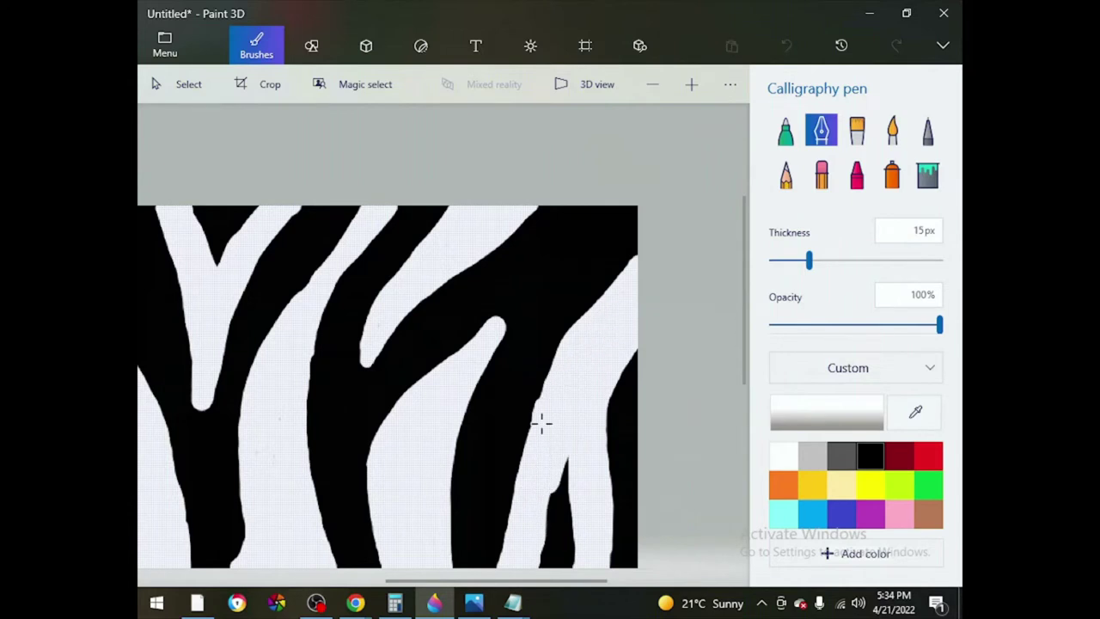
{"action": "mouse_move", "coordinate": [540, 421]}
{"action": "left_mouse_down"}
{"action": "mouse_move", "coordinate": [513, 462]}
{"action": "mouse_move", "coordinate": [501, 551]}
{"action": "left_mouse_up"}
Step: Smooth the edges of the forked right stripe and narrow the black gap between its legs with white strokes
{"action": "scroll", "coordinate": [534, 444], "scroll_direction": "up", "scroll_amount": 2, "text": "ctrl"}
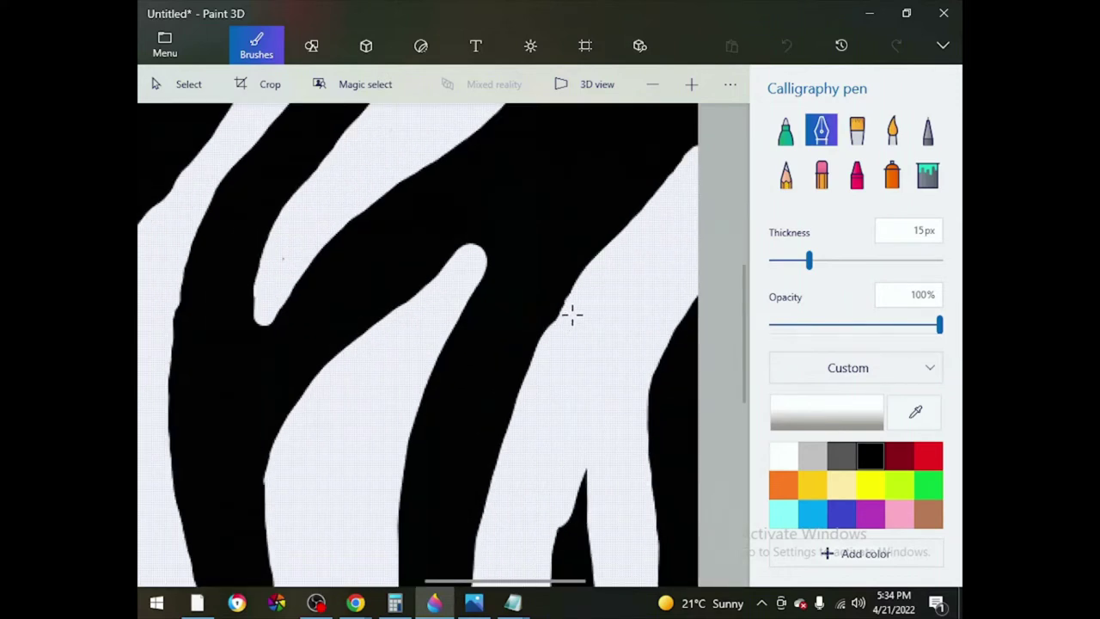
{"action": "scroll", "coordinate": [607, 473], "scroll_direction": "down", "scroll_amount": 2}
{"action": "scroll", "coordinate": [550, 319], "scroll_direction": "up", "scroll_amount": 4}
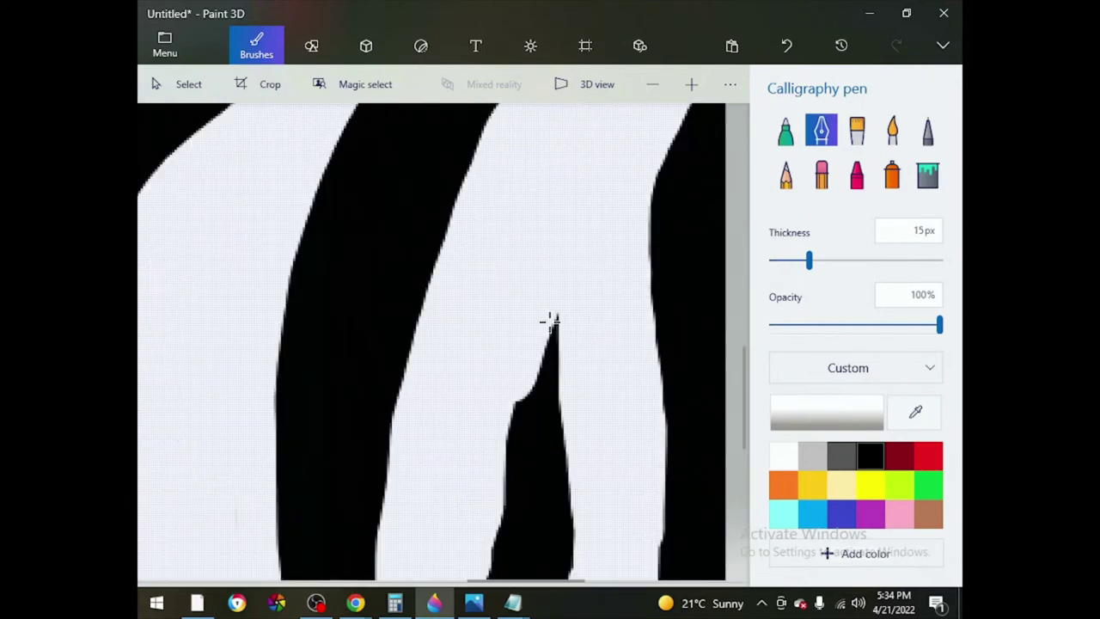
{"action": "mouse_move", "coordinate": [550, 319]}
{"action": "left_mouse_down"}
{"action": "mouse_move", "coordinate": [563, 296]}
{"action": "mouse_move", "coordinate": [510, 426]}
{"action": "mouse_move", "coordinate": [486, 579]}
{"action": "left_mouse_up"}
{"action": "left_click_drag", "start_coordinate": [583, 552], "coordinate": [580, 564]}
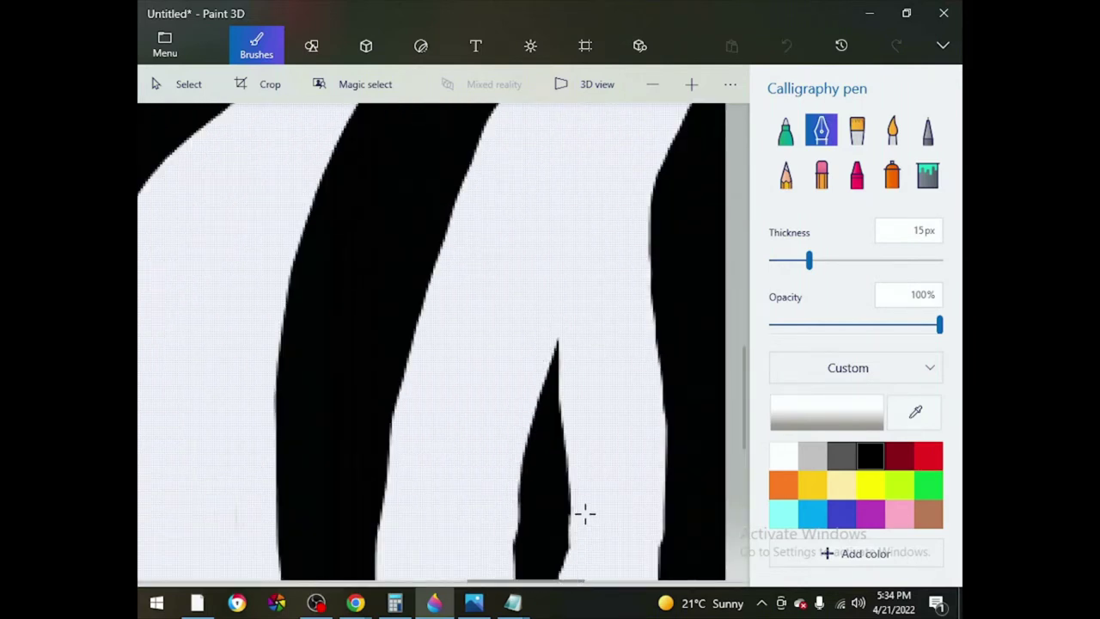
{"action": "left_click_drag", "start_coordinate": [648, 481], "coordinate": [654, 601]}
Step: Set the pen thickness to 9 px and extend the tip of the tapered stripe beside the forked one
{"action": "scroll", "coordinate": [610, 353], "scroll_direction": "down", "scroll_amount": 2}
{"action": "scroll", "coordinate": [437, 352], "scroll_direction": "up", "scroll_amount": 3}
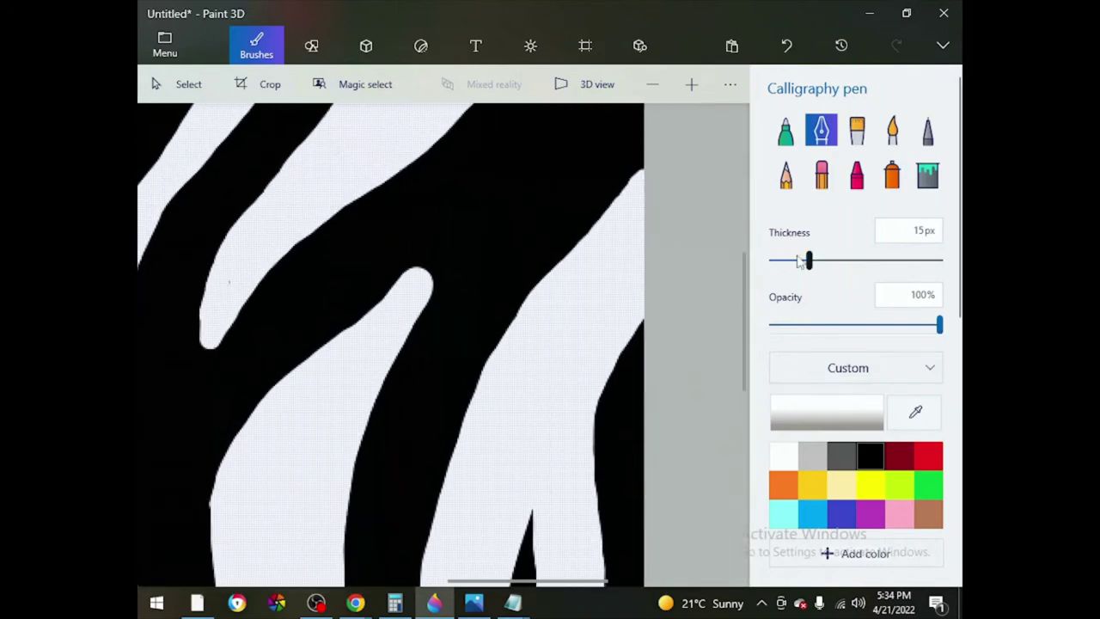
{"action": "left_click_drag", "start_coordinate": [808, 261], "coordinate": [778, 260]}
{"action": "mouse_move", "coordinate": [412, 295]}
{"action": "left_mouse_down"}
{"action": "mouse_move", "coordinate": [434, 263]}
{"action": "mouse_move", "coordinate": [413, 269]}
{"action": "mouse_move", "coordinate": [446, 258]}
{"action": "mouse_move", "coordinate": [401, 312]}
{"action": "left_mouse_up"}
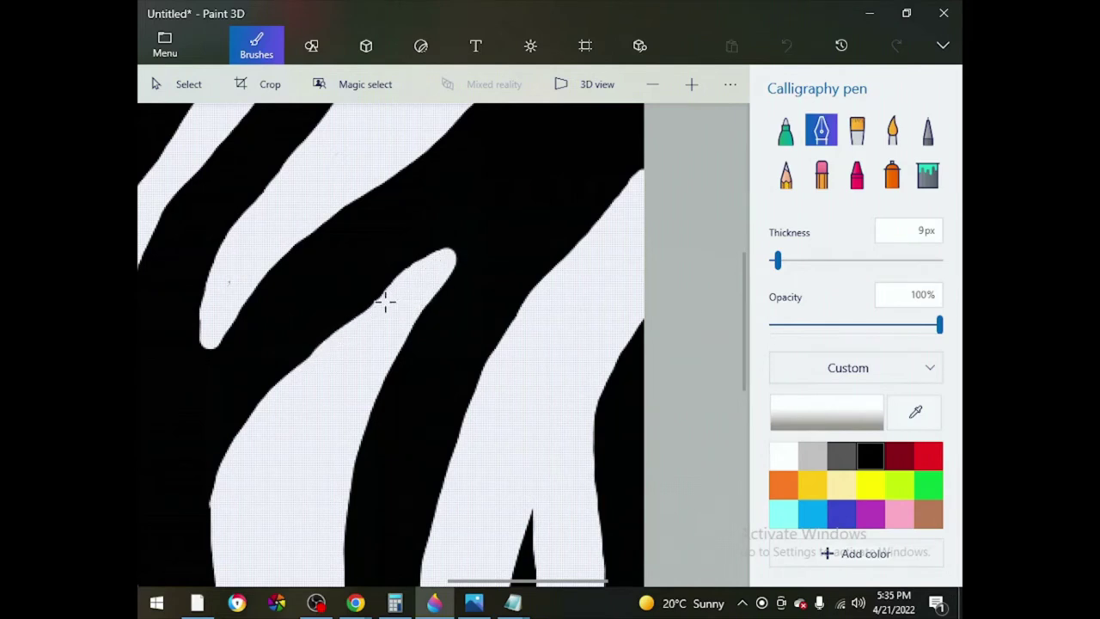
Step: Smooth the lower left edge of the large central stripe with white strokes and cover the dark gaps and specks inside it
{"action": "scroll", "coordinate": [369, 352], "scroll_direction": "down", "scroll_amount": 2}
{"action": "scroll", "coordinate": [604, 275], "scroll_direction": "up", "scroll_amount": 3}
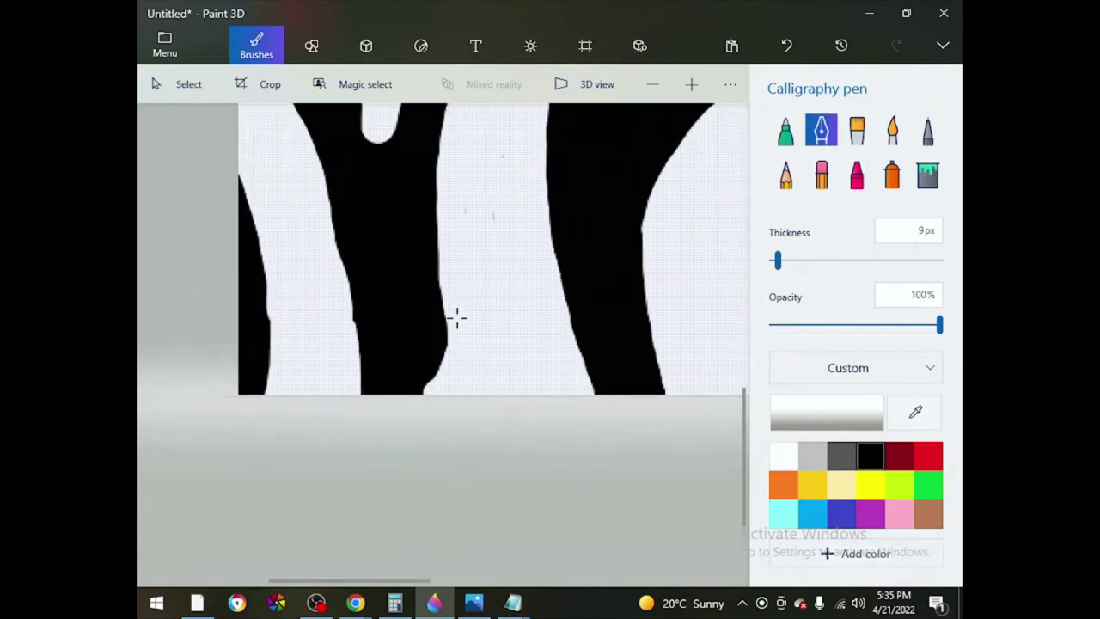
{"action": "scroll", "coordinate": [450, 280], "scroll_direction": "up", "scroll_amount": 2}
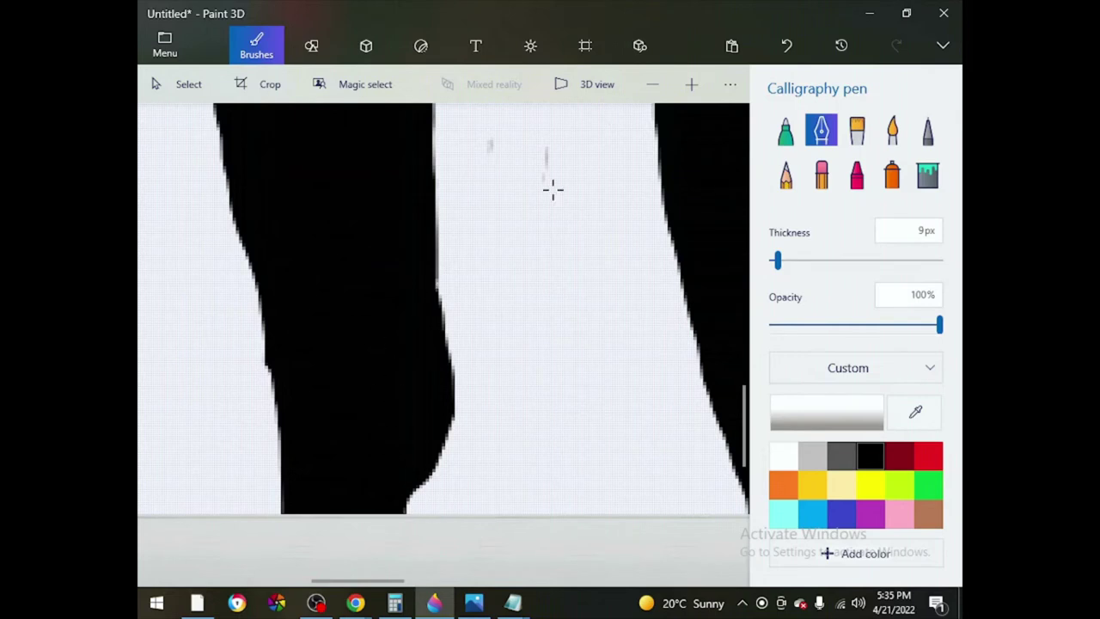
{"action": "scroll", "coordinate": [475, 292], "scroll_direction": "up", "scroll_amount": 1}
{"action": "scroll", "coordinate": [449, 300], "scroll_direction": "down", "scroll_amount": 1}
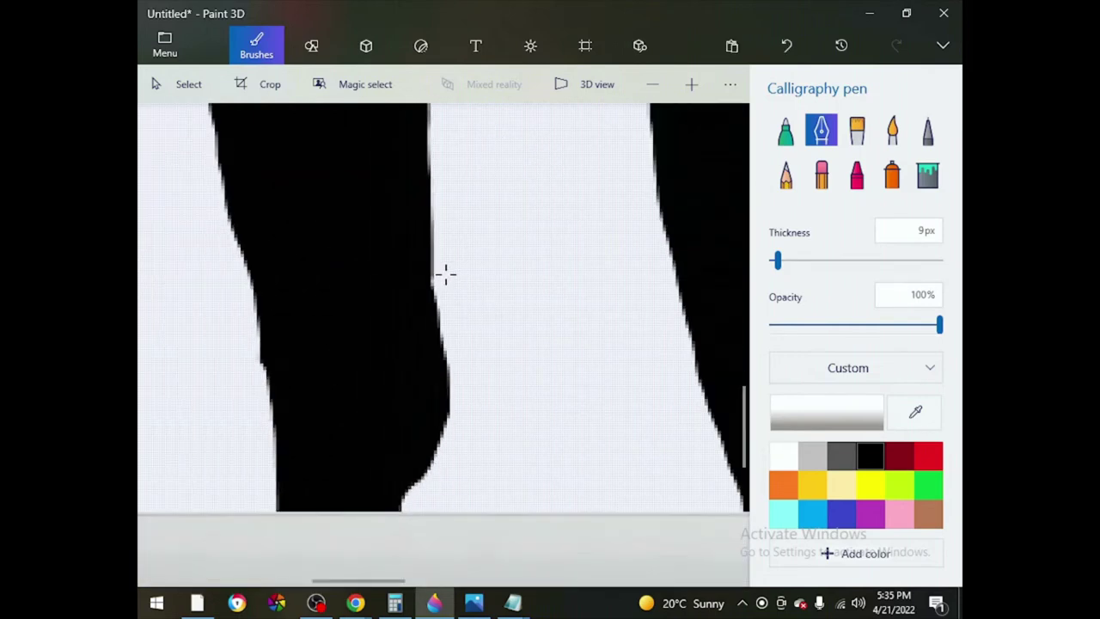
{"action": "mouse_move", "coordinate": [442, 272]}
{"action": "left_mouse_down"}
{"action": "mouse_move", "coordinate": [410, 462]}
{"action": "mouse_move", "coordinate": [378, 514]}
{"action": "mouse_move", "coordinate": [367, 512]}
{"action": "left_mouse_up"}
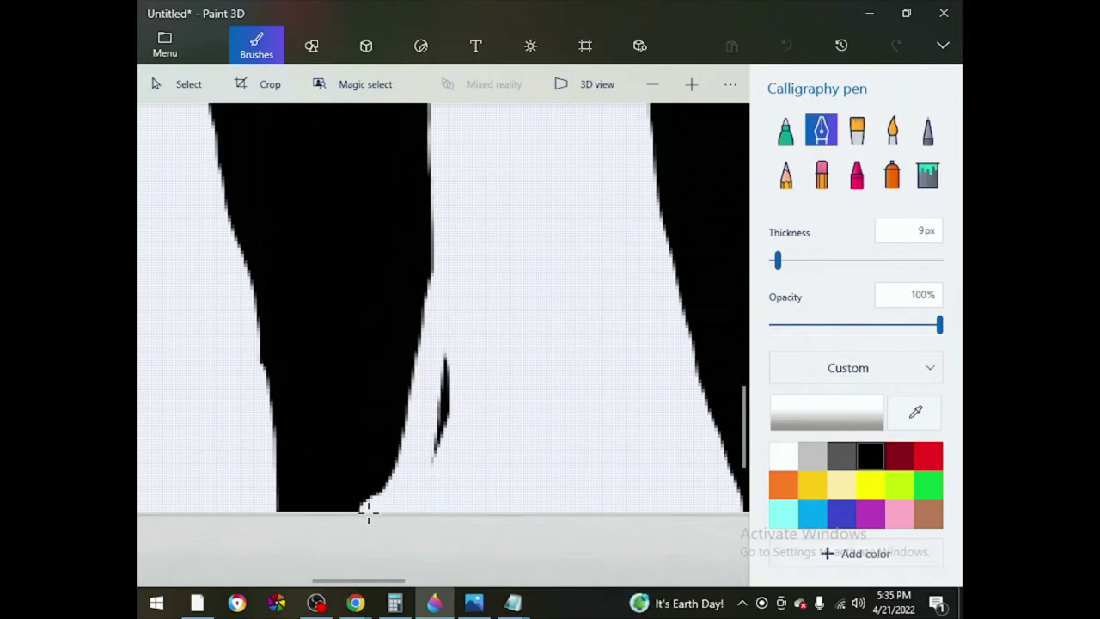
{"action": "mouse_move", "coordinate": [428, 484]}
{"action": "left_mouse_down"}
{"action": "mouse_move", "coordinate": [448, 376]}
{"action": "mouse_move", "coordinate": [437, 157]}
{"action": "left_mouse_up"}
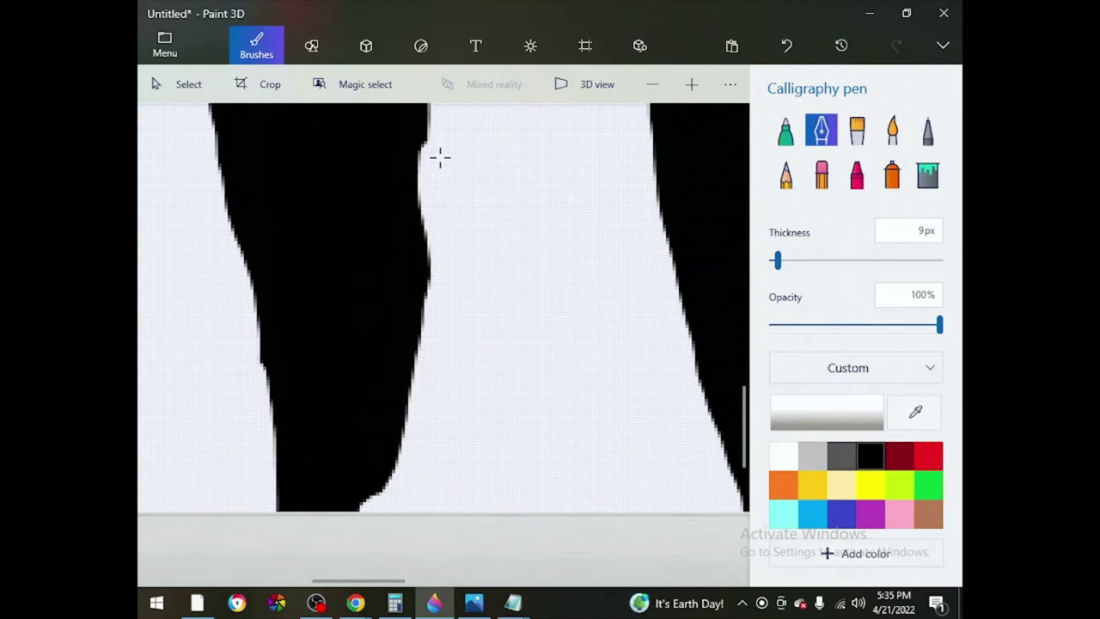
{"action": "left_click", "coordinate": [787, 45]}
{"action": "left_click_drag", "start_coordinate": [439, 449], "coordinate": [448, 166]}
{"action": "scroll", "coordinate": [506, 312], "scroll_direction": "down", "scroll_amount": 5}
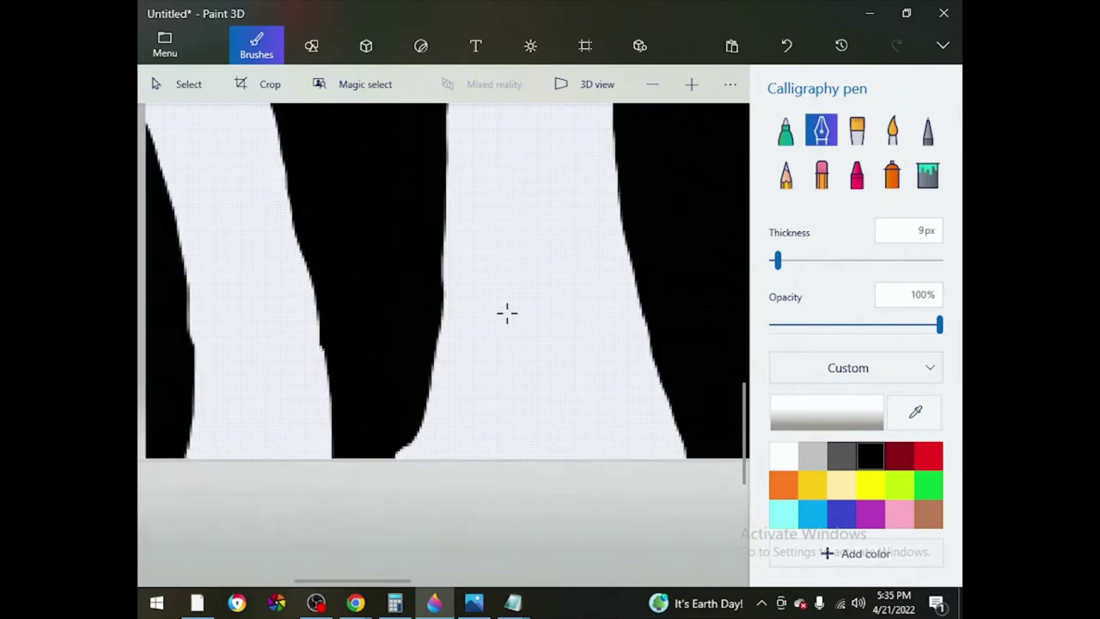
Step: Smooth the left outline of the white stripe at the canvas's left edge
{"action": "scroll", "coordinate": [515, 485], "scroll_direction": "up", "scroll_amount": 4}
{"action": "scroll", "coordinate": [445, 415], "scroll_direction": "up", "scroll_amount": 1}
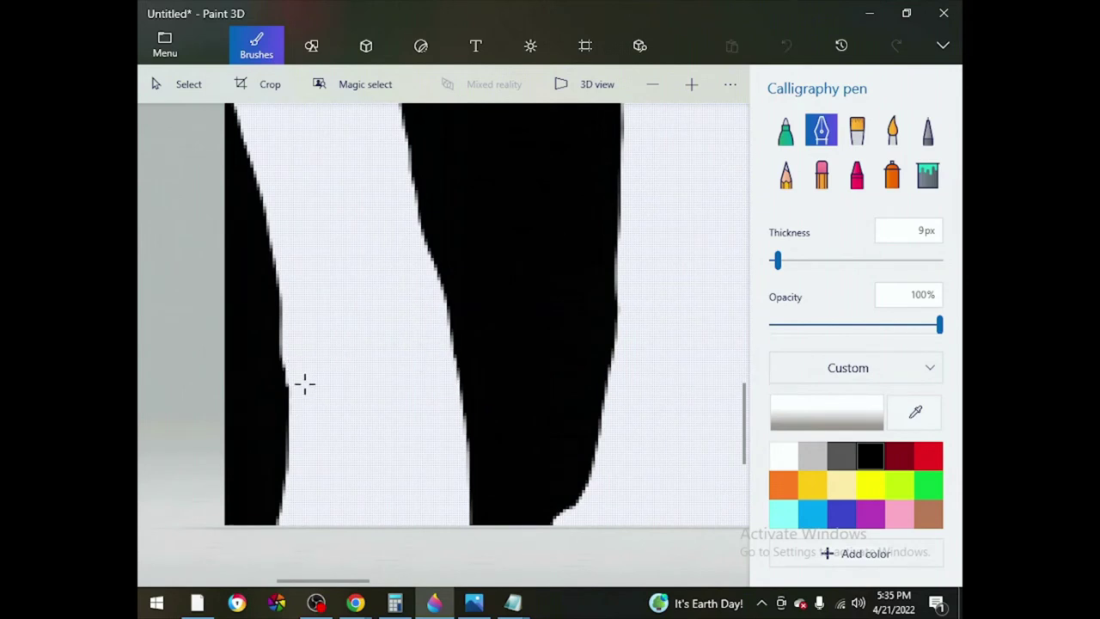
{"action": "left_click_drag", "start_coordinate": [296, 319], "coordinate": [232, 113]}
{"action": "scroll", "coordinate": [273, 159], "scroll_direction": "up", "scroll_amount": 2}
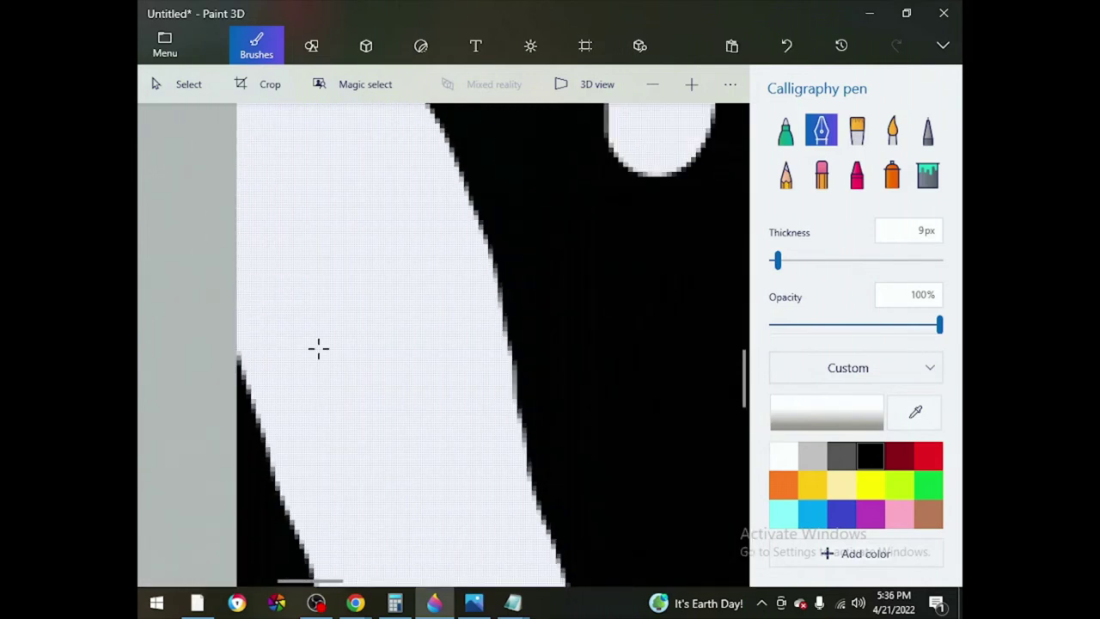
Step: Extend the foot of the white stripe at the canvas's left edge into the bottom-left corner with a curved white stroke
{"action": "scroll", "coordinate": [318, 348], "scroll_direction": "down", "scroll_amount": 5}
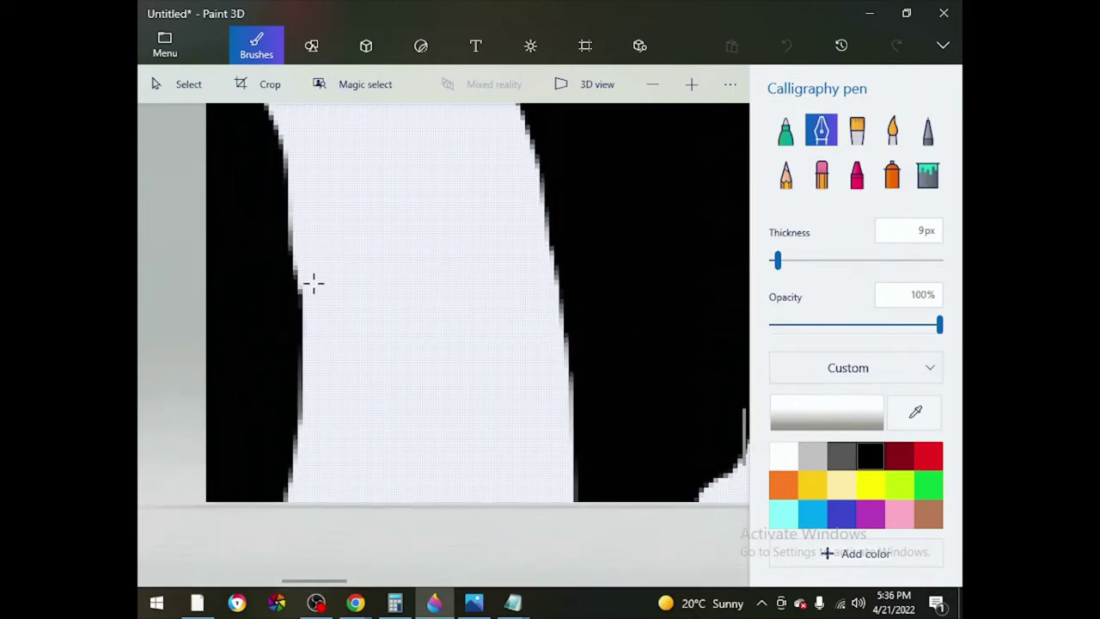
{"action": "mouse_move", "coordinate": [318, 356]}
{"action": "left_mouse_down"}
{"action": "mouse_move", "coordinate": [280, 470]}
{"action": "mouse_move", "coordinate": [237, 515]}
{"action": "mouse_move", "coordinate": [250, 497]}
{"action": "mouse_move", "coordinate": [227, 507]}
{"action": "mouse_move", "coordinate": [275, 488]}
{"action": "mouse_move", "coordinate": [225, 502]}
{"action": "left_mouse_up"}
{"action": "scroll", "coordinate": [341, 444], "scroll_direction": "down", "scroll_amount": 6}
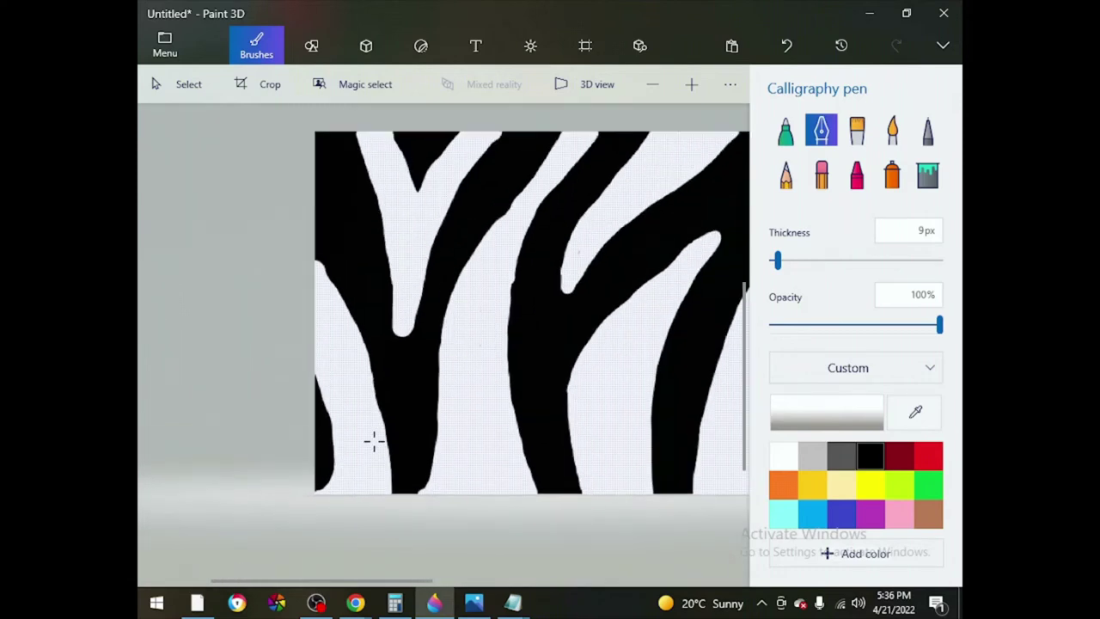
Step: Smooth the outer edge of the Y-shaped stripe's right arm near the canvas top with white strokes, undoing the last stroke
{"action": "scroll", "coordinate": [373, 441], "scroll_direction": "up", "scroll_amount": 5}
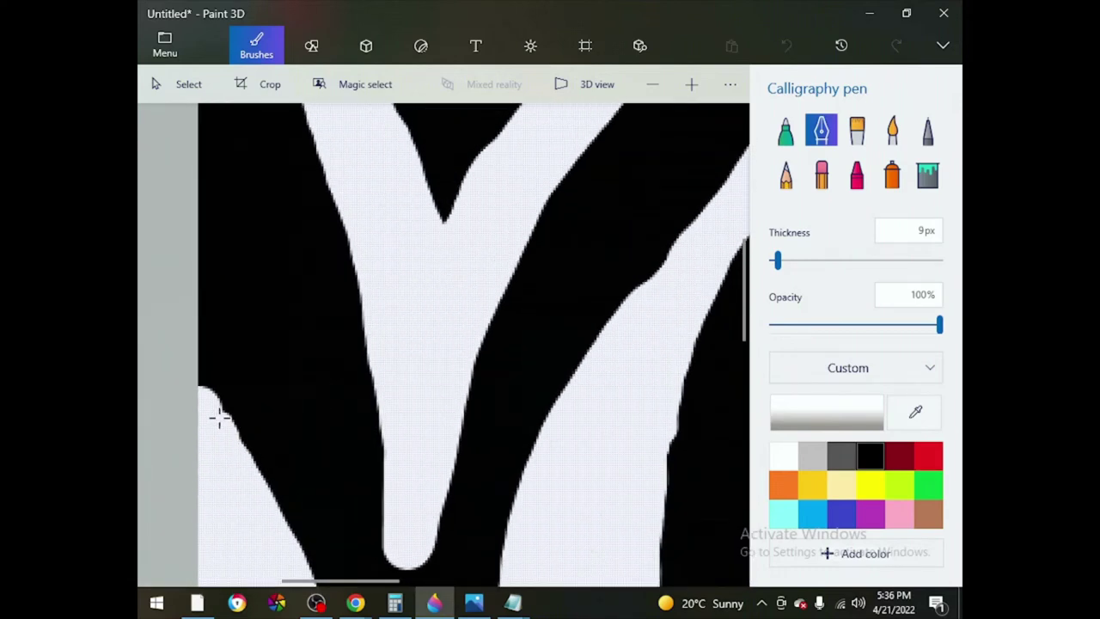
{"action": "scroll", "coordinate": [400, 278], "scroll_direction": "down", "scroll_amount": 4}
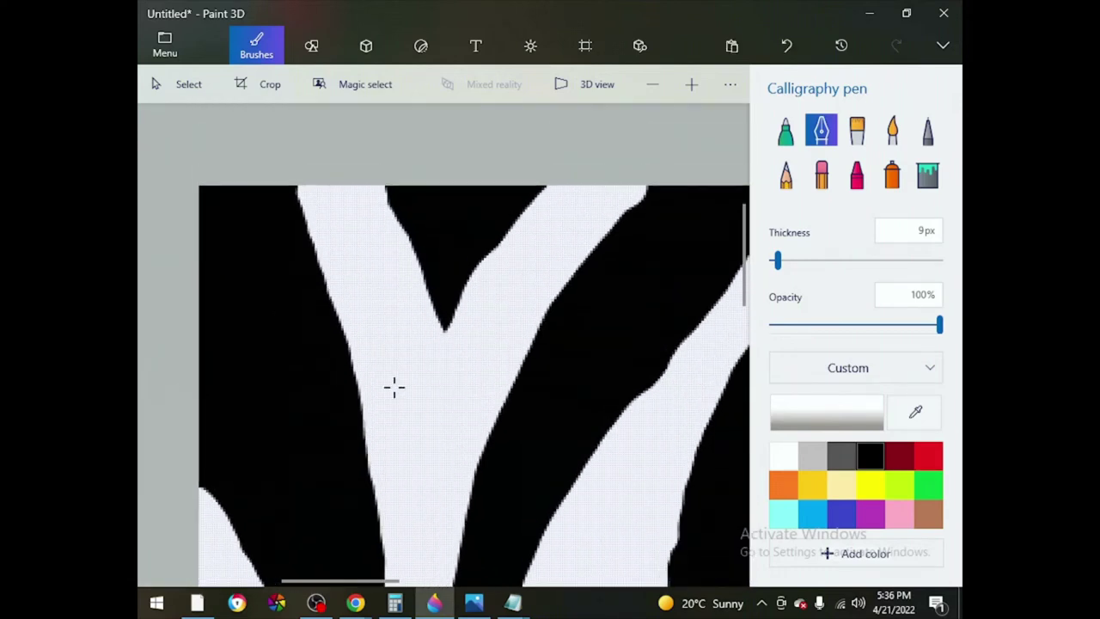
{"action": "scroll", "coordinate": [451, 372], "scroll_direction": "up", "scroll_amount": 3}
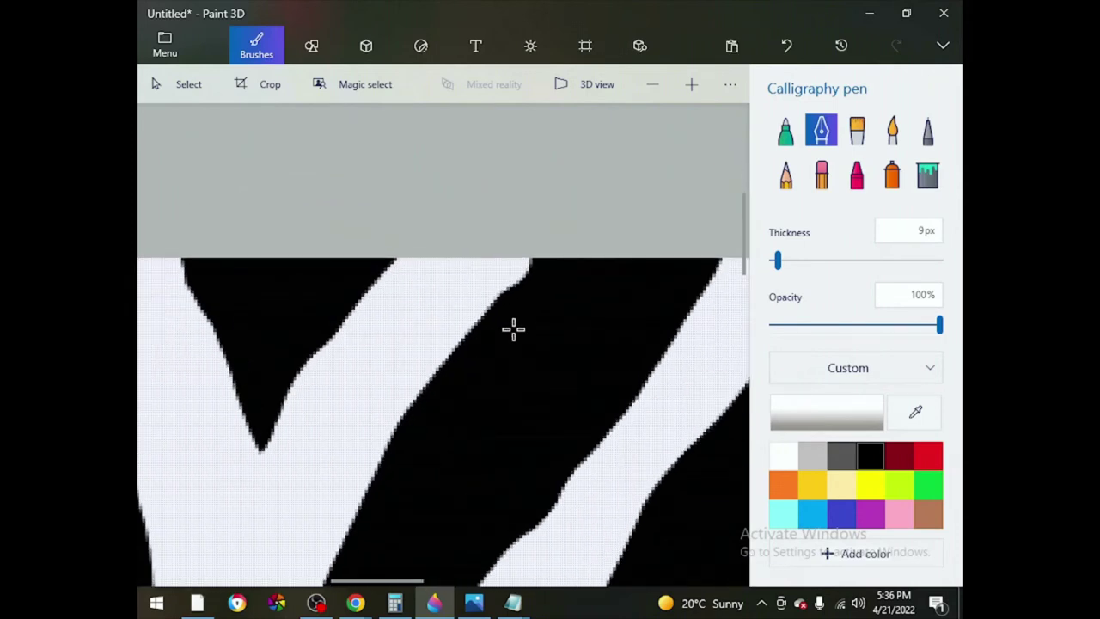
{"action": "mouse_move", "coordinate": [455, 344]}
{"action": "left_mouse_down"}
{"action": "mouse_move", "coordinate": [525, 320]}
{"action": "mouse_move", "coordinate": [423, 389]}
{"action": "mouse_move", "coordinate": [454, 355]}
{"action": "mouse_move", "coordinate": [535, 314]}
{"action": "left_mouse_up"}
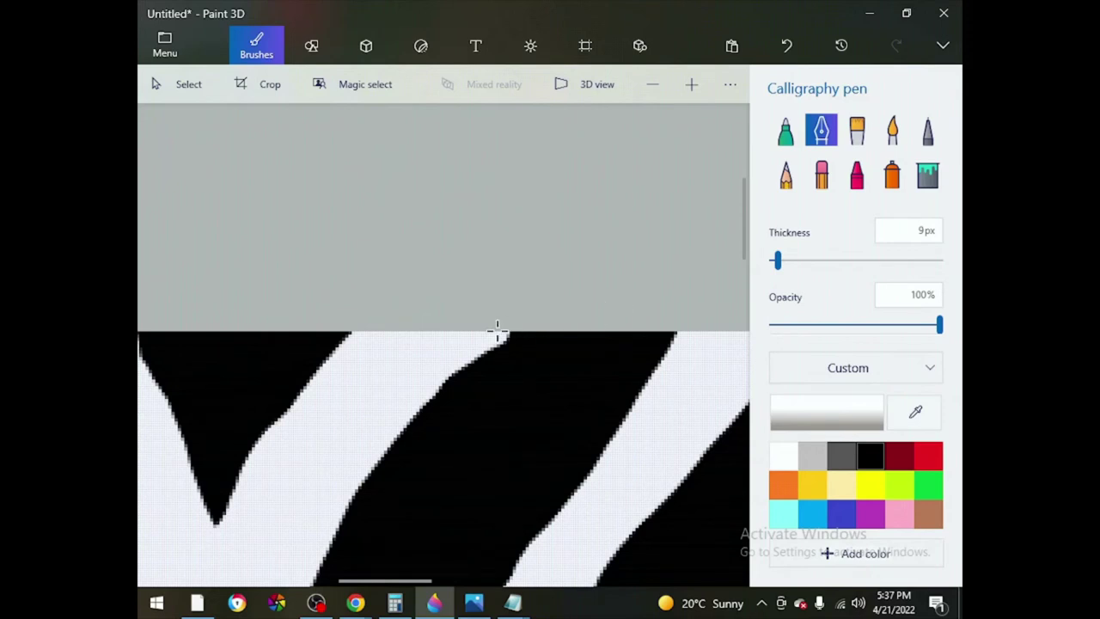
{"action": "left_click_drag", "start_coordinate": [501, 331], "coordinate": [514, 332]}
{"action": "left_click", "coordinate": [787, 45]}
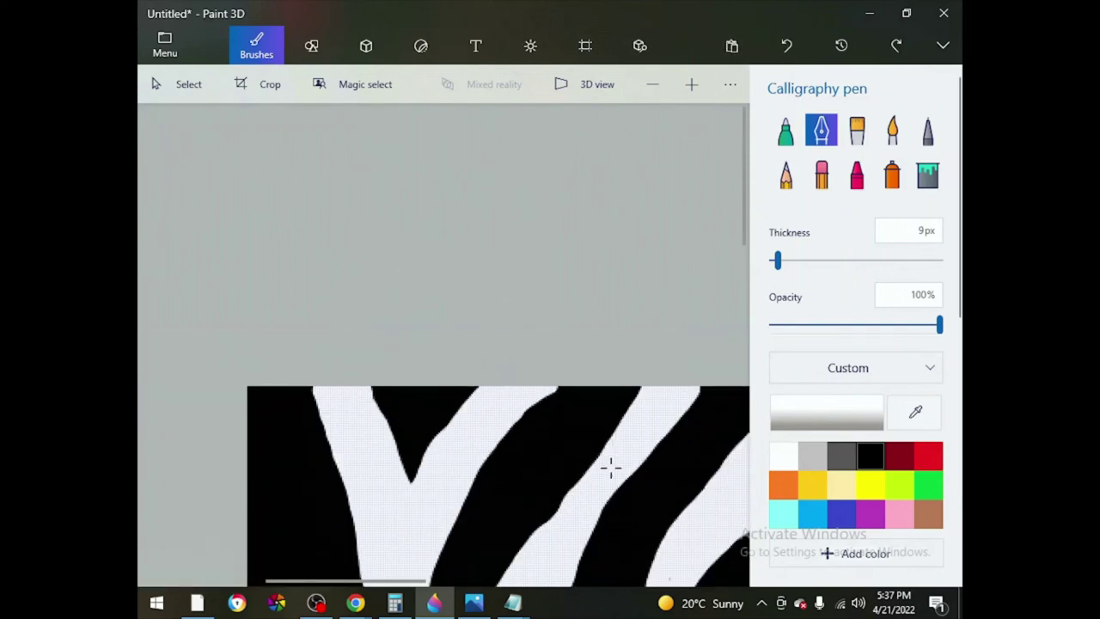
Step: Smooth the kink on the upper left edge of the long stripe beside the Y-shaped one with a white stroke
{"action": "scroll", "coordinate": [366, 361], "scroll_direction": "up", "scroll_amount": 5}
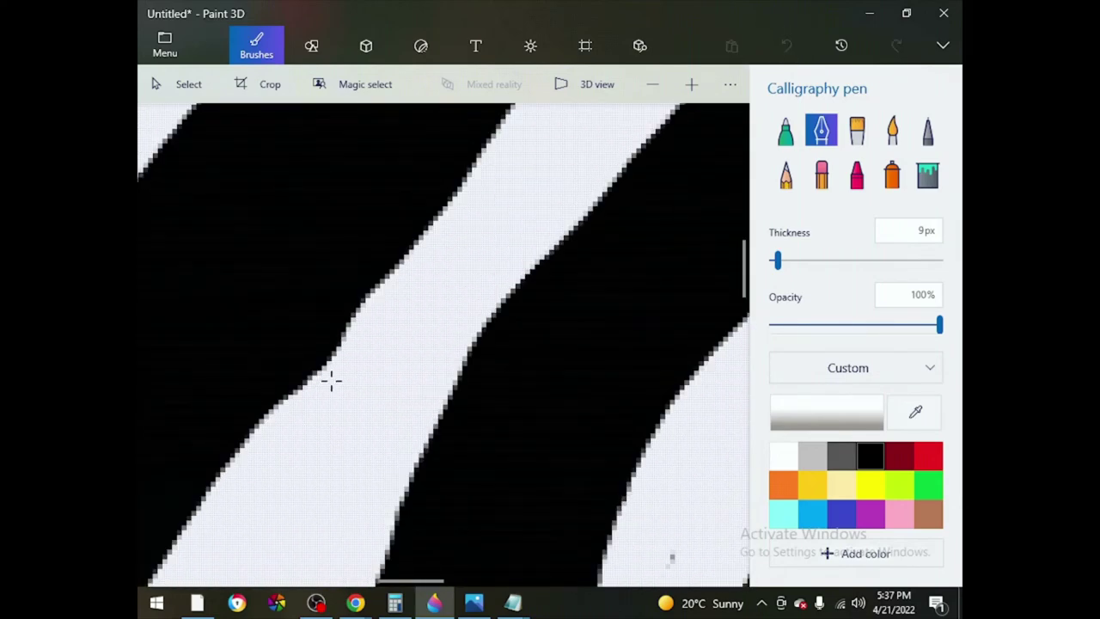
{"action": "left_click_drag", "start_coordinate": [342, 369], "coordinate": [317, 395]}
{"action": "scroll", "coordinate": [395, 370], "scroll_direction": "down", "scroll_amount": 5}
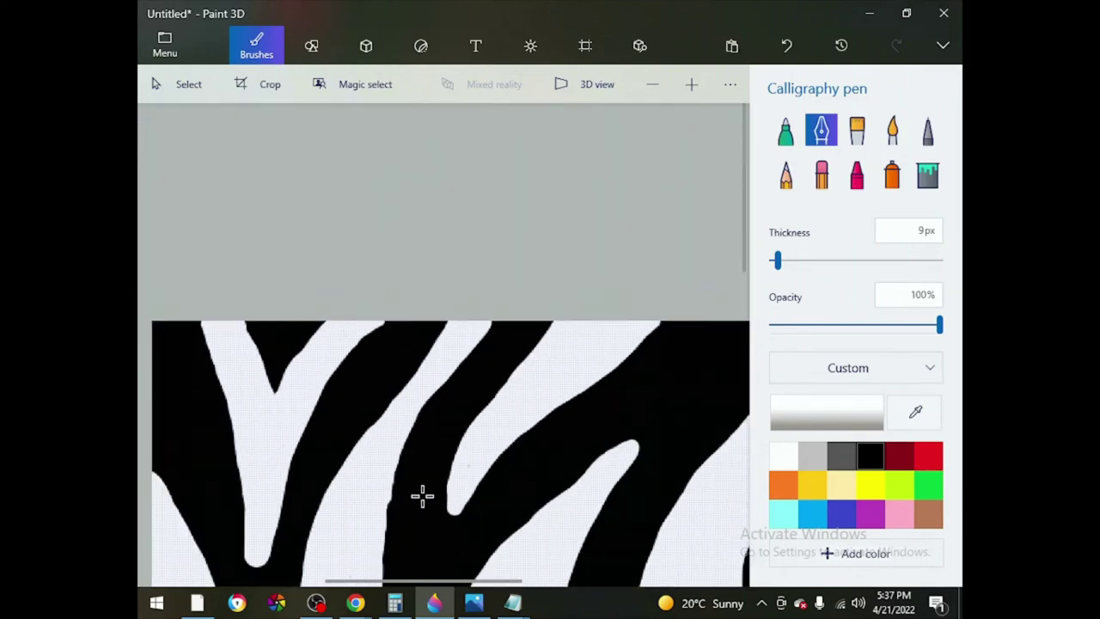
Step: Smooth the notch on the right edge of the long stripe beside the Y-shaped one with white strokes
{"action": "scroll", "coordinate": [422, 495], "scroll_direction": "up", "scroll_amount": 6}
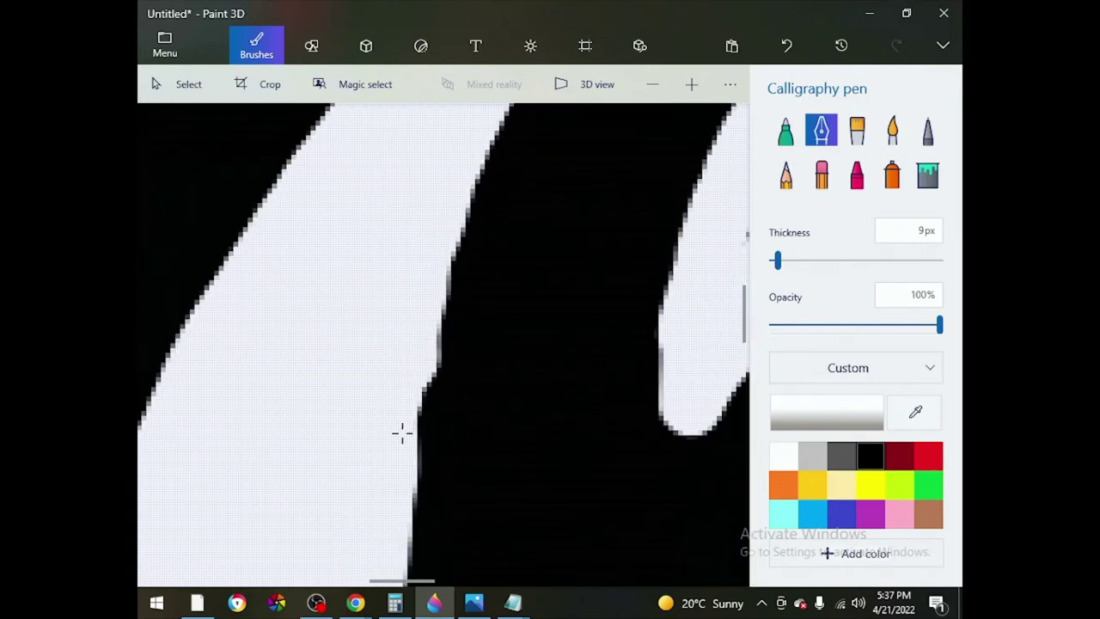
{"action": "scroll", "coordinate": [417, 372], "scroll_direction": "up", "scroll_amount": 2}
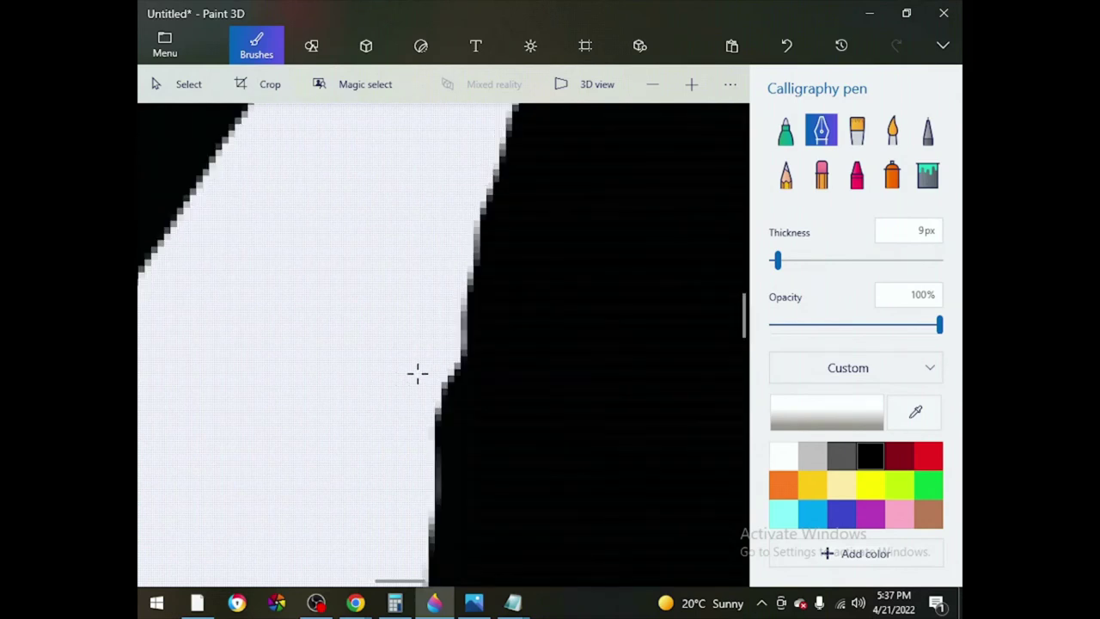
{"action": "left_click_drag", "start_coordinate": [423, 384], "coordinate": [408, 426]}
{"action": "left_click_drag", "start_coordinate": [402, 533], "coordinate": [480, 195]}
{"action": "scroll", "coordinate": [482, 363], "scroll_direction": "down", "scroll_amount": 4}
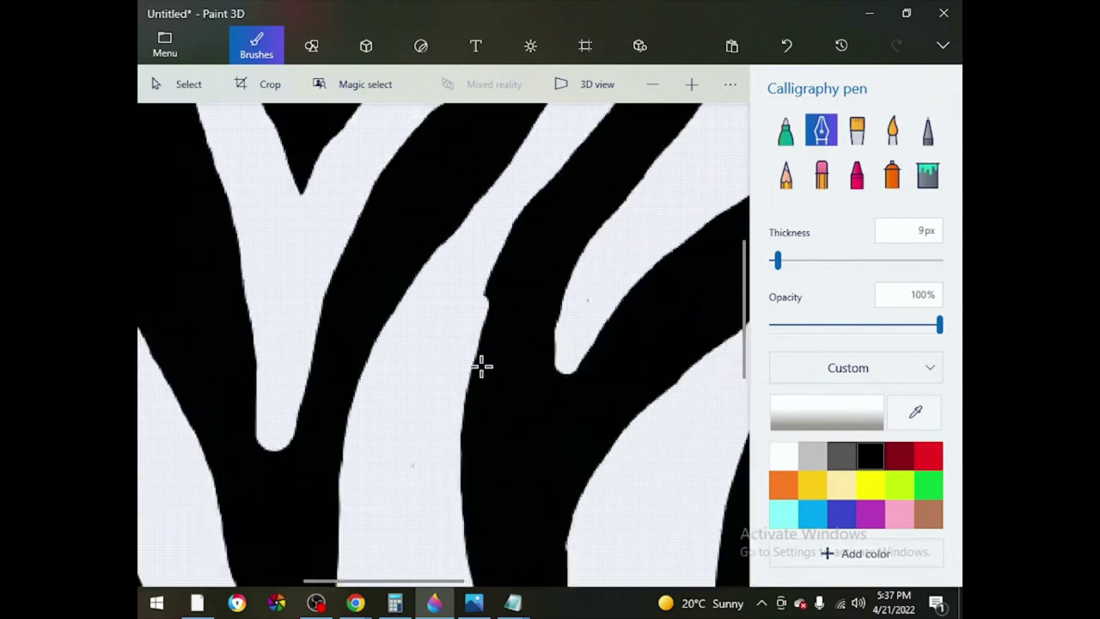
Step: Continue the white strokes along the long stripe's upper right edge to the canvas top, covering the bump and the leftover gap
{"action": "scroll", "coordinate": [481, 318], "scroll_direction": "up", "scroll_amount": 3}
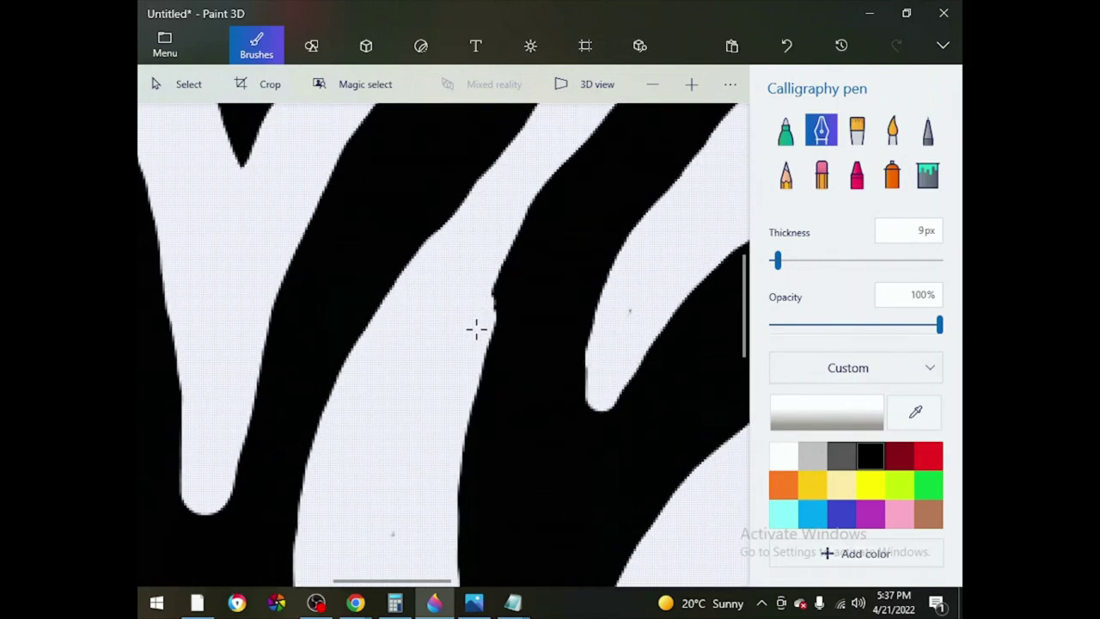
{"action": "mouse_move", "coordinate": [479, 311]}
{"action": "left_mouse_down"}
{"action": "mouse_move", "coordinate": [559, 185]}
{"action": "mouse_move", "coordinate": [651, 101]}
{"action": "left_mouse_up"}
{"action": "scroll", "coordinate": [476, 373], "scroll_direction": "down", "scroll_amount": 4}
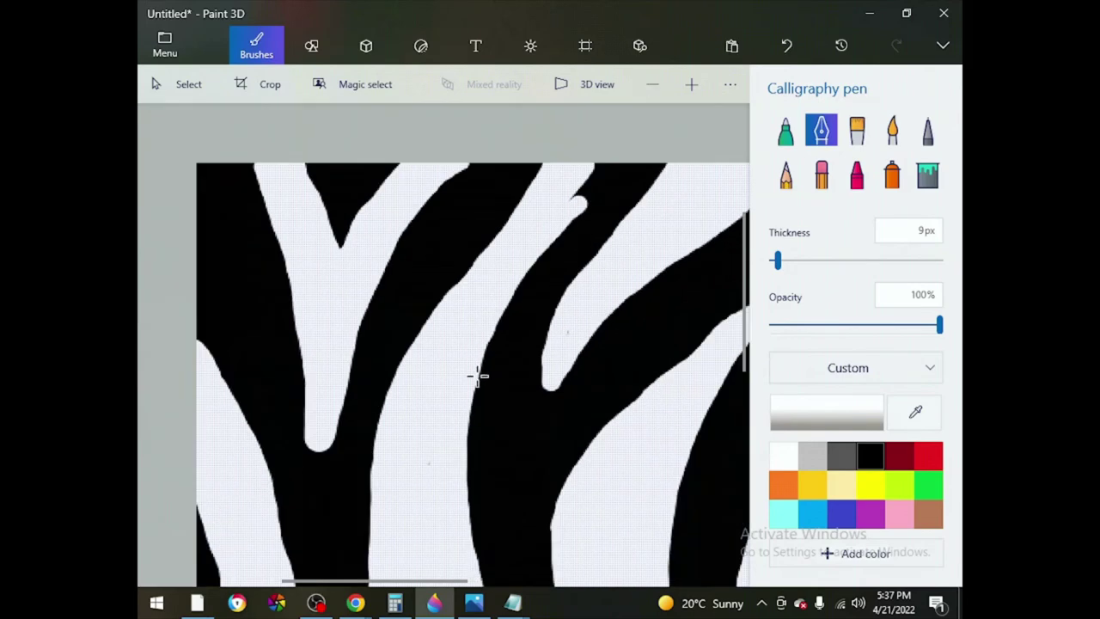
{"action": "scroll", "coordinate": [542, 339], "scroll_direction": "up", "scroll_amount": 4}
{"action": "left_click_drag", "start_coordinate": [507, 307], "coordinate": [539, 262]}
{"action": "left_click_drag", "start_coordinate": [491, 340], "coordinate": [586, 229]}
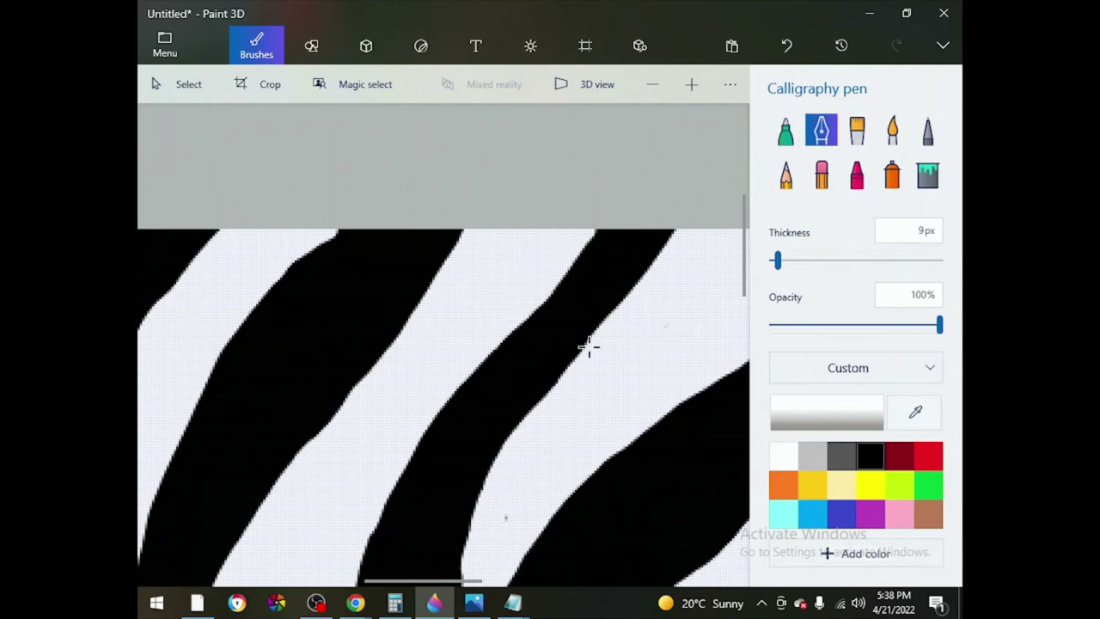
Step: Sample black from the canvas and trim the top end of the Y-shaped stripe's right arm
{"action": "scroll", "coordinate": [587, 346], "scroll_direction": "down", "scroll_amount": 1}
{"action": "scroll", "coordinate": [341, 322], "scroll_direction": "up", "scroll_amount": 2}
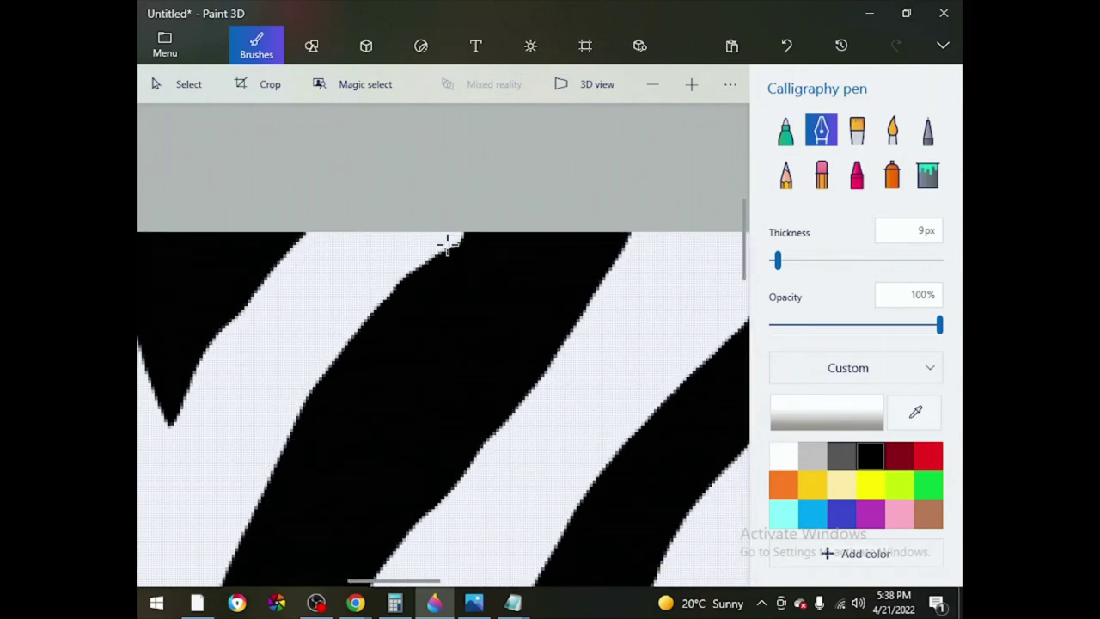
{"action": "left_click", "coordinate": [915, 412]}
{"action": "left_click", "coordinate": [469, 287]}
{"action": "mouse_move", "coordinate": [447, 265]}
{"action": "left_mouse_down"}
{"action": "mouse_move", "coordinate": [397, 306]}
{"action": "mouse_move", "coordinate": [466, 238]}
{"action": "left_mouse_up"}
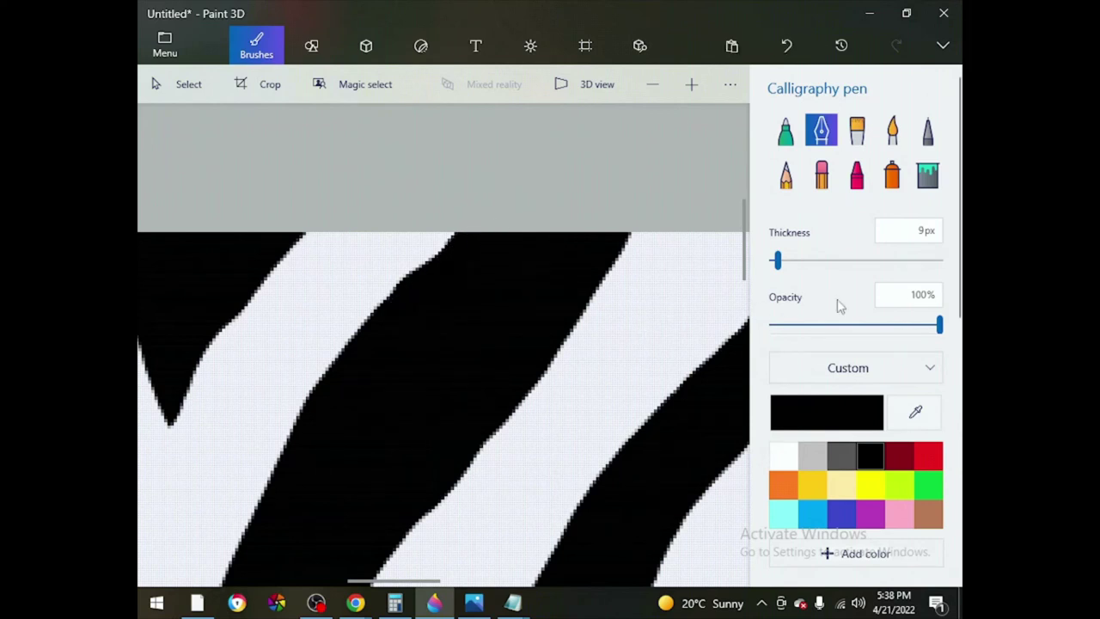
Step: Try black strokes at 42% opacity, with thickness up to 28 px, on the long stripe's top left edge and undo them
{"action": "left_click_drag", "start_coordinate": [844, 325], "coordinate": [839, 325]}
{"action": "left_click_drag", "start_coordinate": [624, 228], "coordinate": [632, 234]}
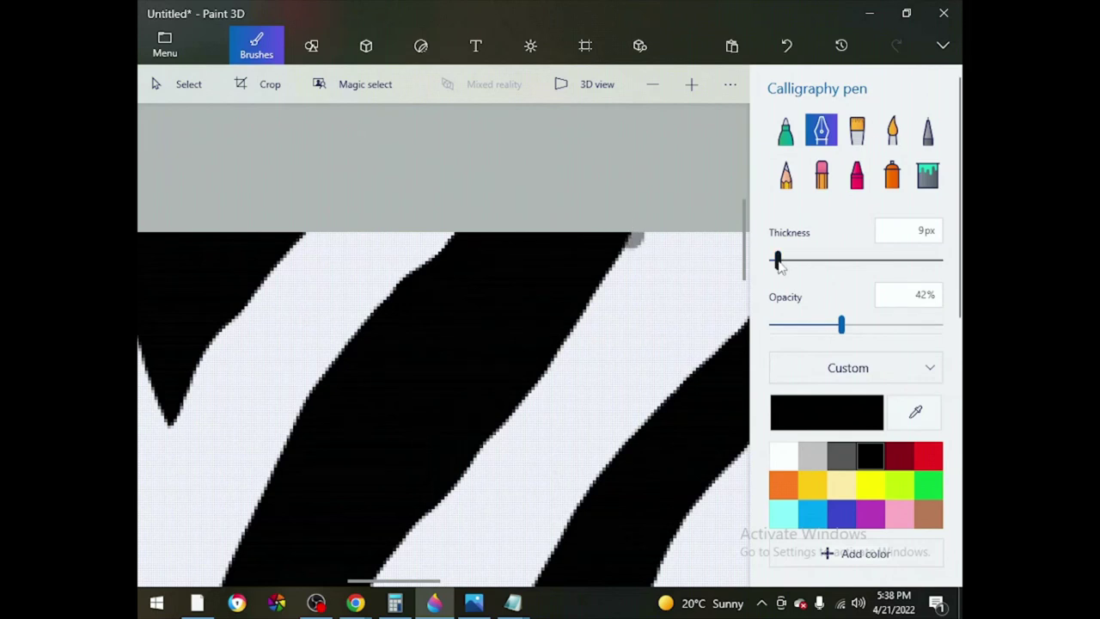
{"action": "mouse_move", "coordinate": [778, 263]}
{"action": "left_mouse_down"}
{"action": "mouse_move", "coordinate": [918, 271]}
{"action": "mouse_move", "coordinate": [876, 260]}
{"action": "left_mouse_up"}
{"action": "left_click_drag", "start_coordinate": [626, 238], "coordinate": [607, 255]}
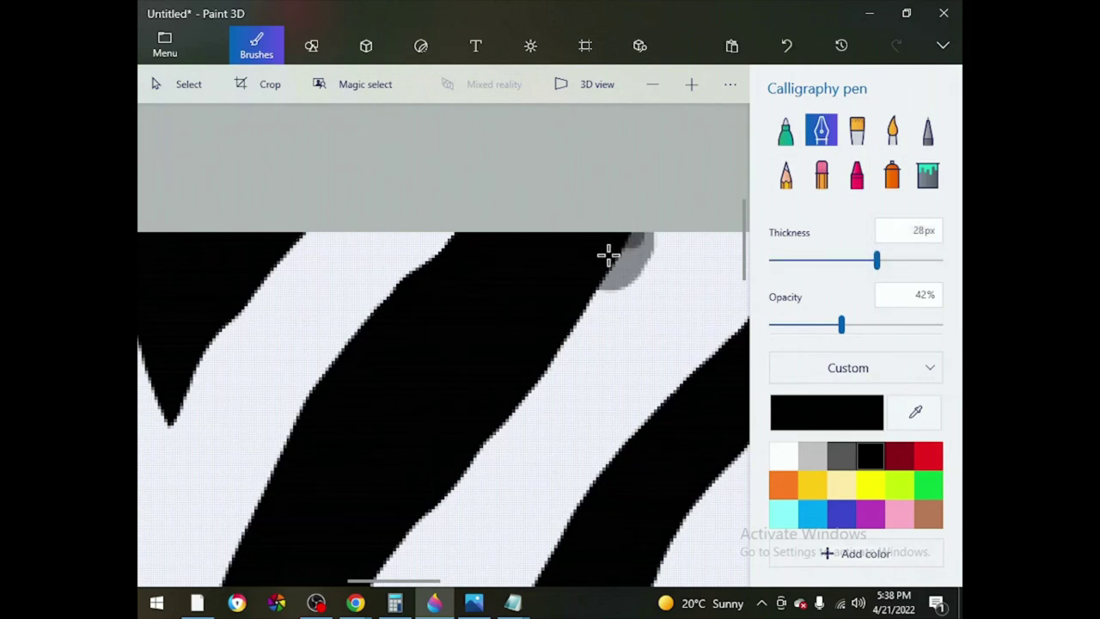
{"action": "scroll", "coordinate": [609, 255], "scroll_direction": "down", "scroll_amount": 3}
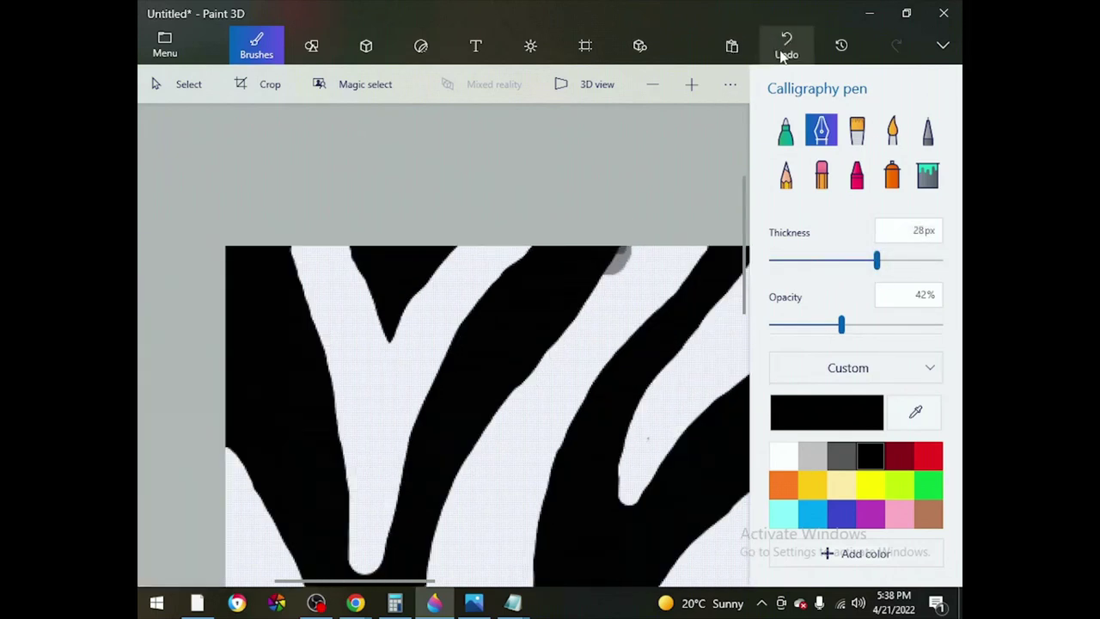
{"action": "left_click", "coordinate": [785, 44]}
Step: Set the pen thickness to 8 px and bring the whole canvas into view
{"action": "left_click_drag", "start_coordinate": [876, 260], "coordinate": [772, 260]}
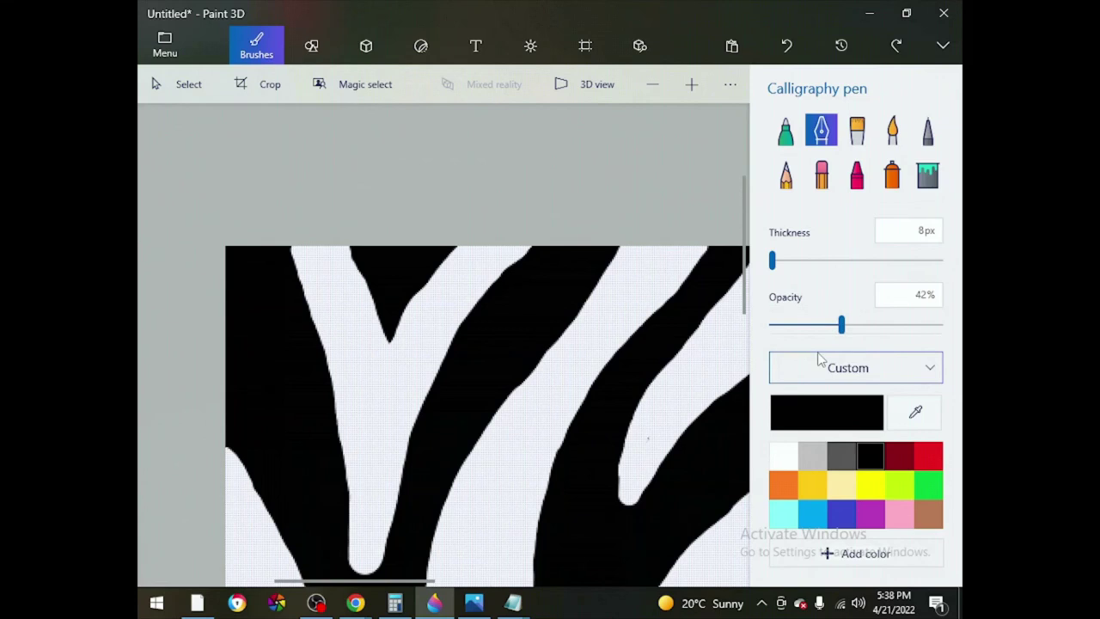
{"action": "scroll", "coordinate": [692, 525], "scroll_direction": "down", "scroll_amount": 5}
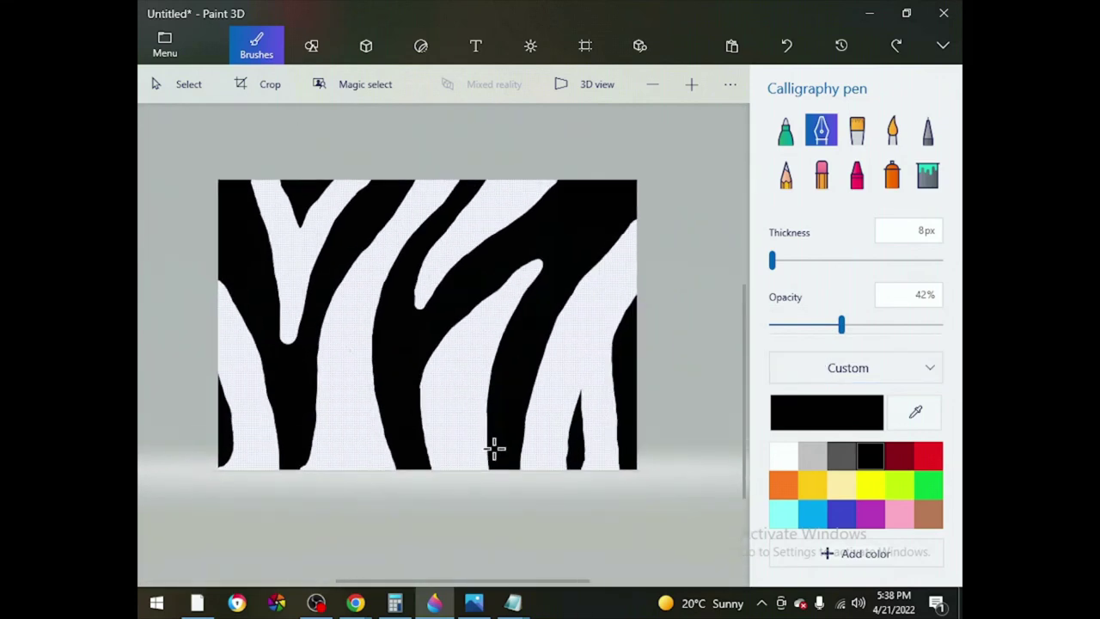